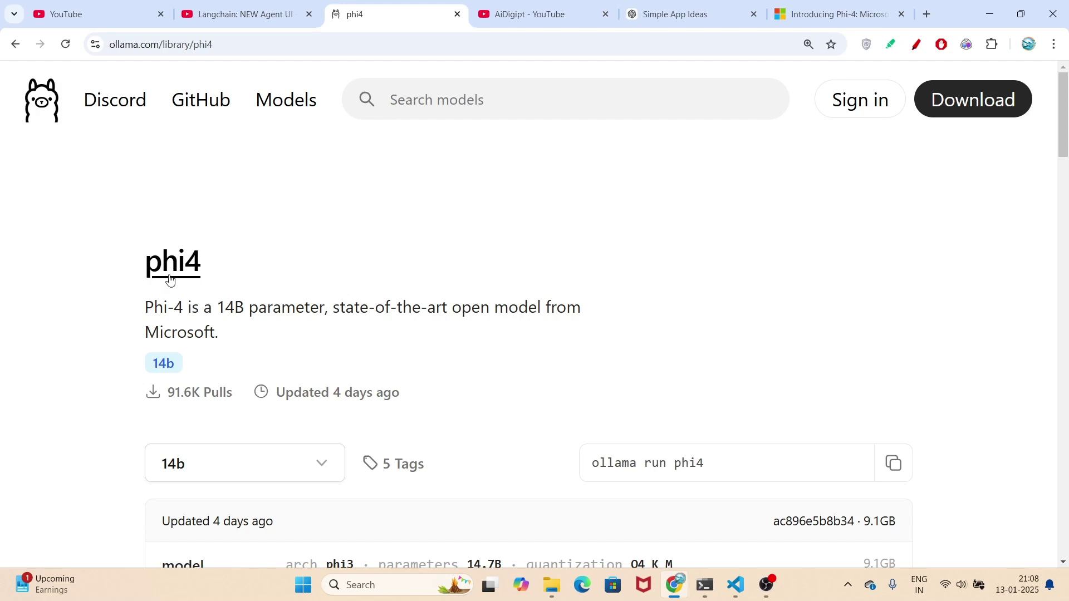
Compare the Phi-4 announcement post with the Ollama phi4 model page and its size list.
left_click(735, 580)
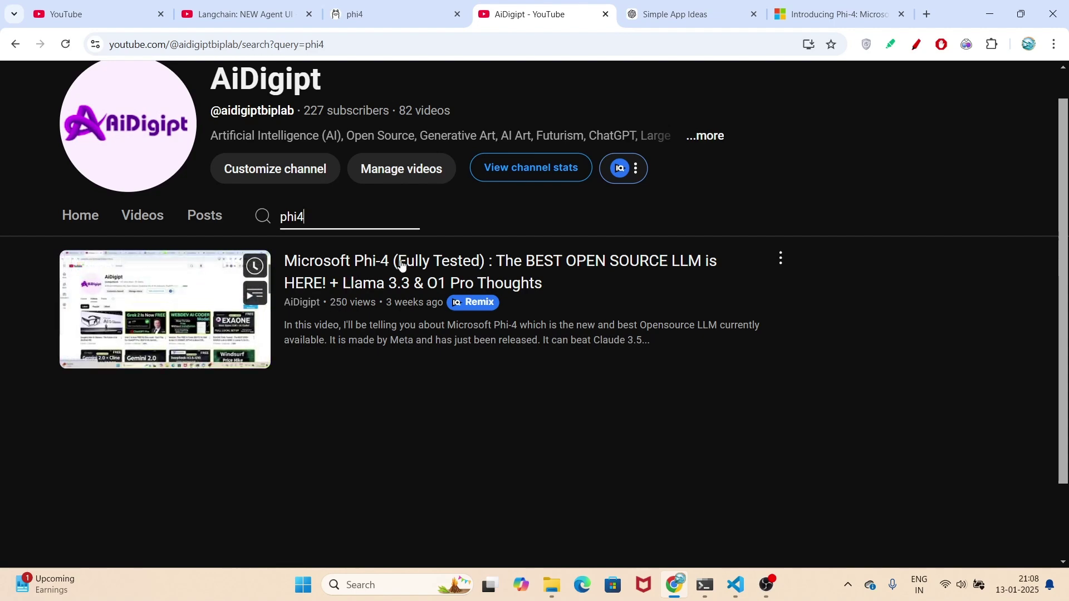
left_click(817, 7)
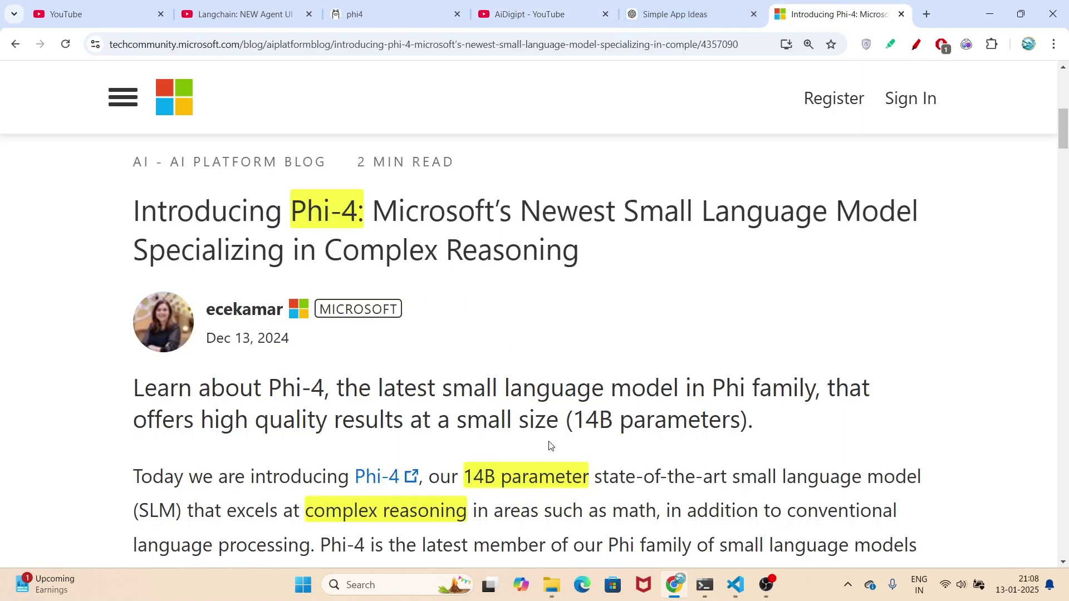
scroll(549, 444, "down", 3)
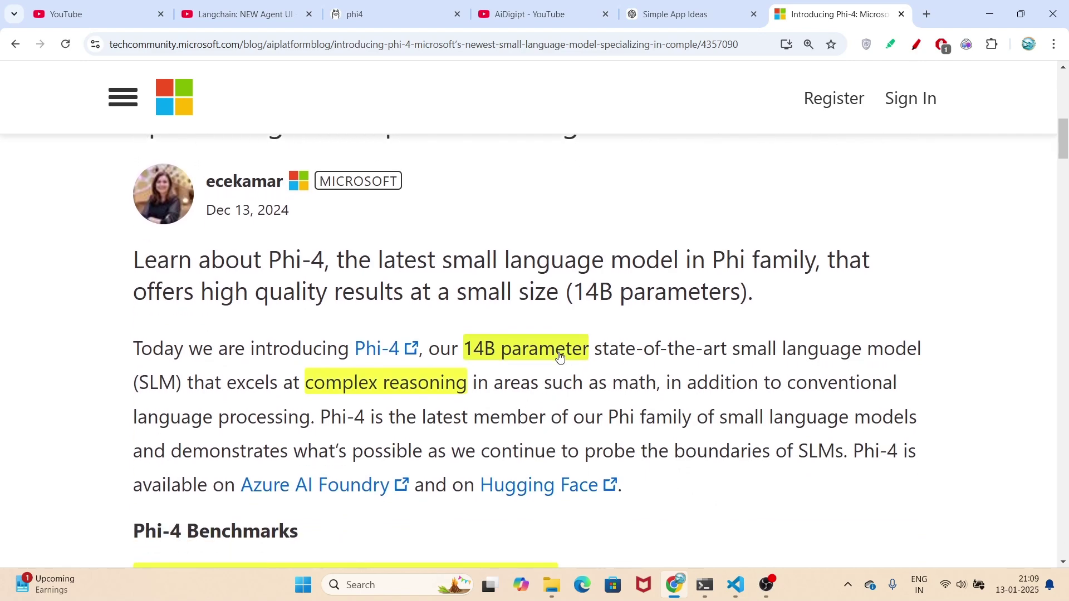
scroll(557, 351, "up", 5)
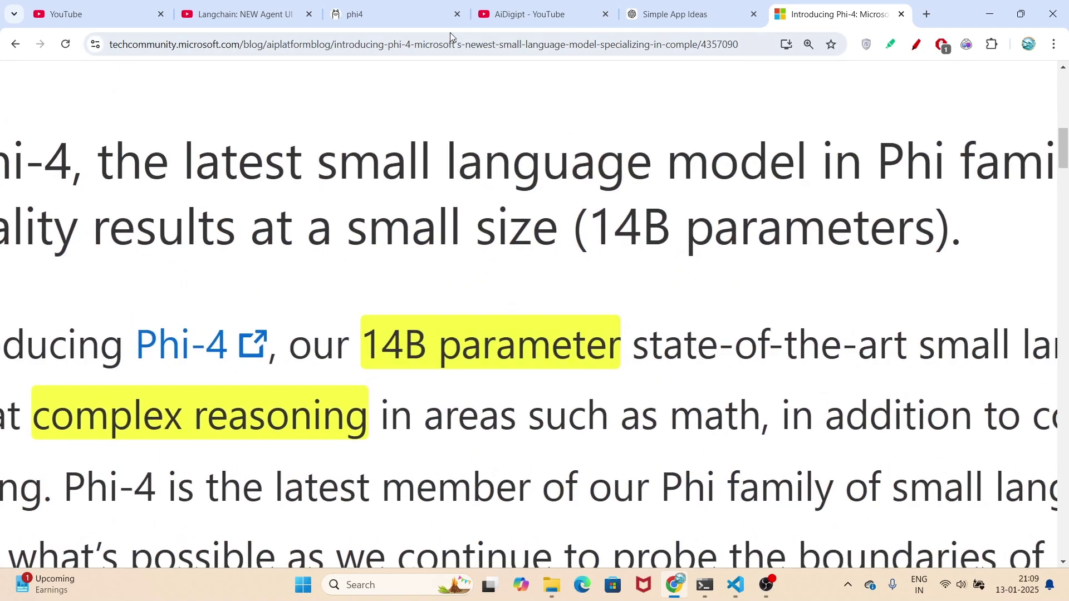
left_click(363, 23)
scroll(270, 412, "down", 2)
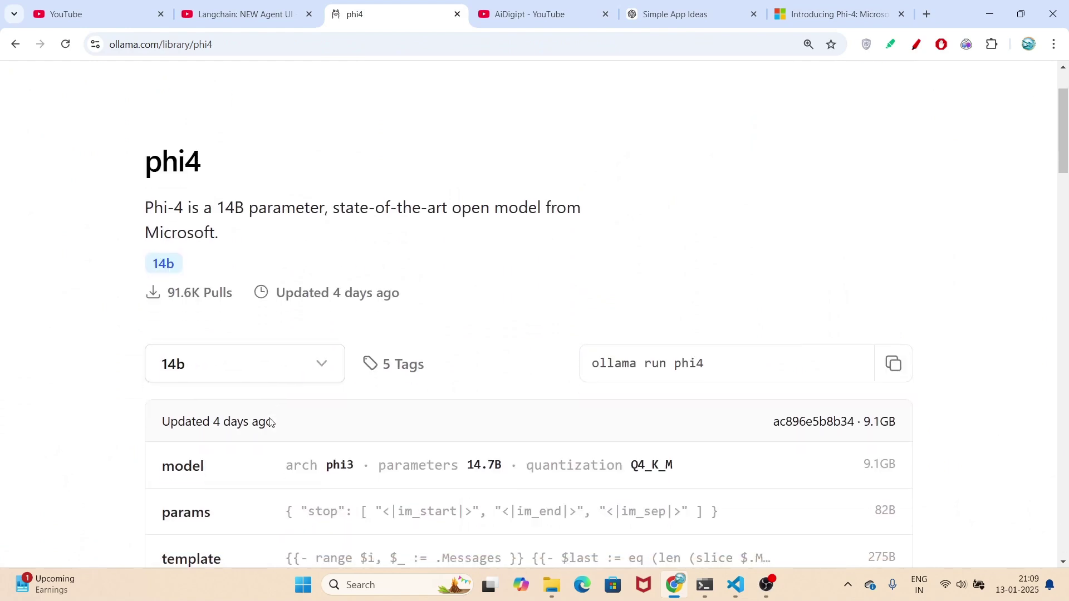
left_click(247, 341)
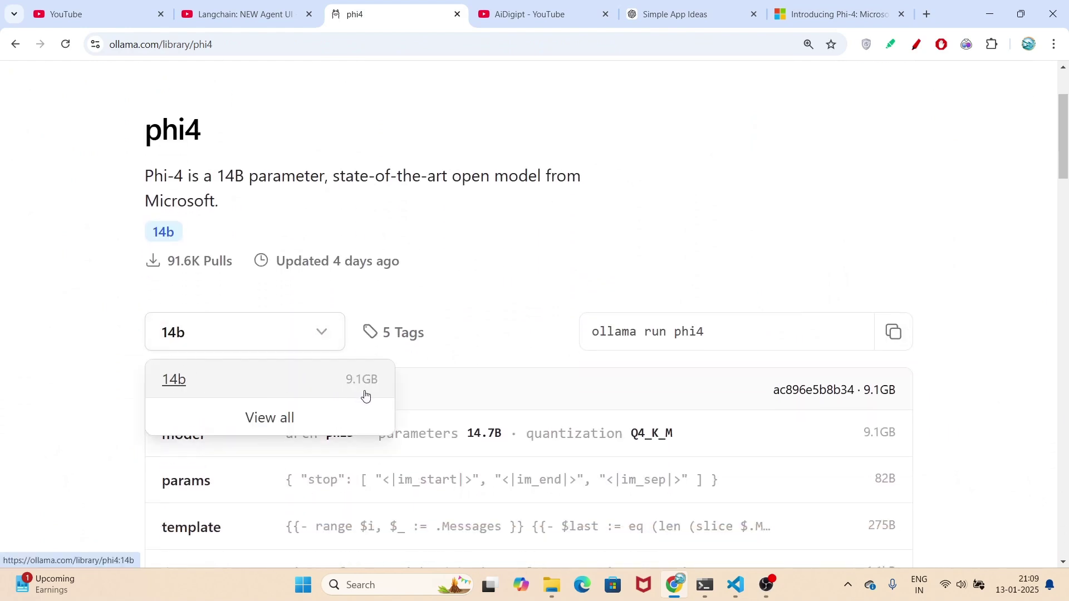
scroll(364, 396, "up", 2)
scroll(364, 396, "up", 2)
scroll(365, 396, "up", 2)
scroll(364, 397, "down", 5)
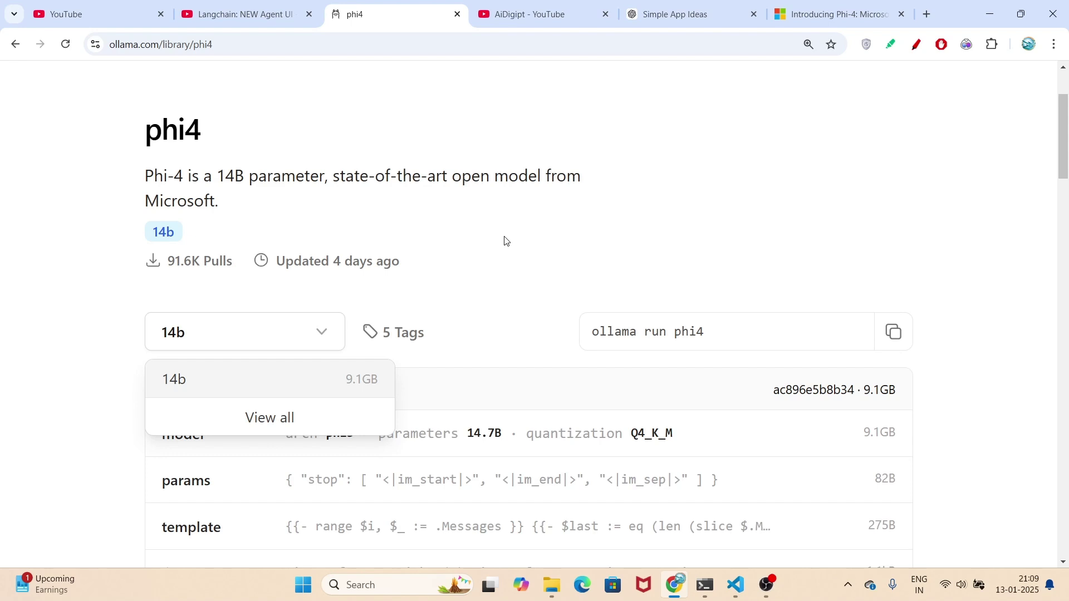
left_click(439, 241)
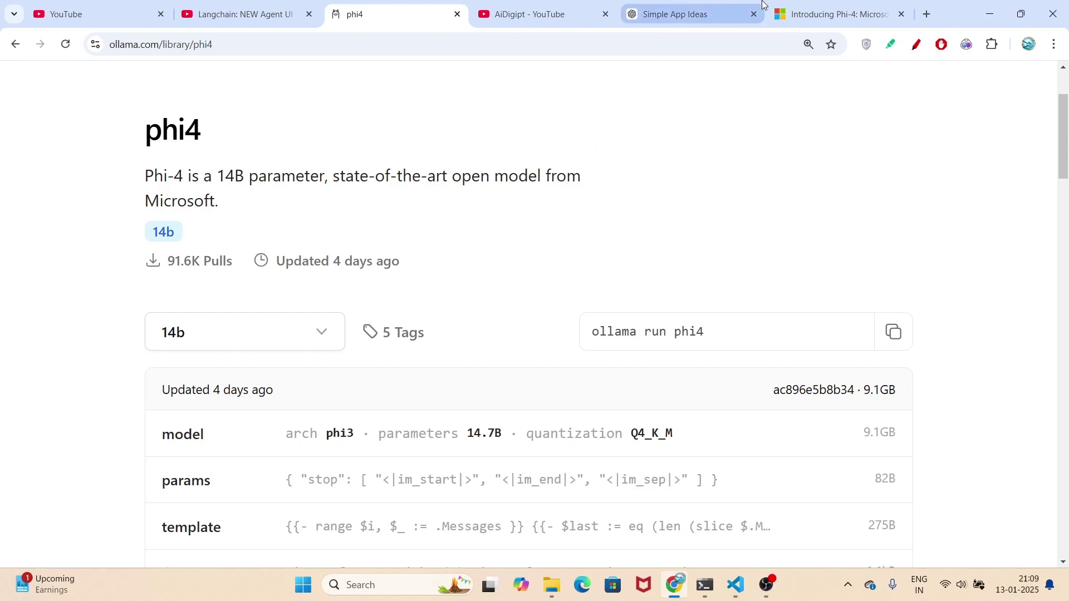
left_click(796, 7)
scroll(570, 382, "down", 3)
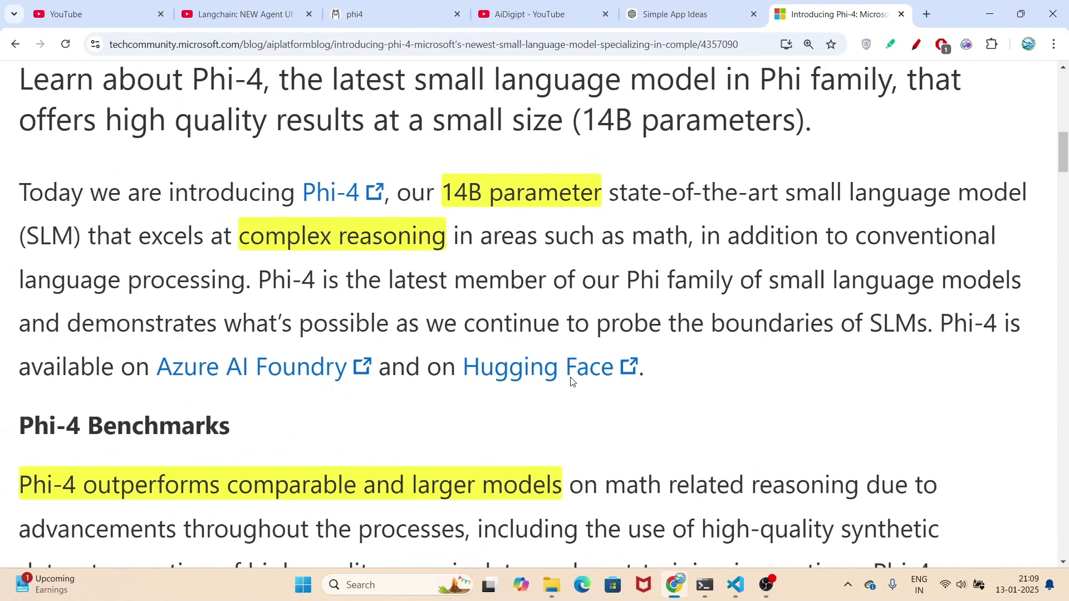
scroll(570, 382, "down", 4)
scroll(571, 382, "down", 3)
scroll(570, 382, "up", 1)
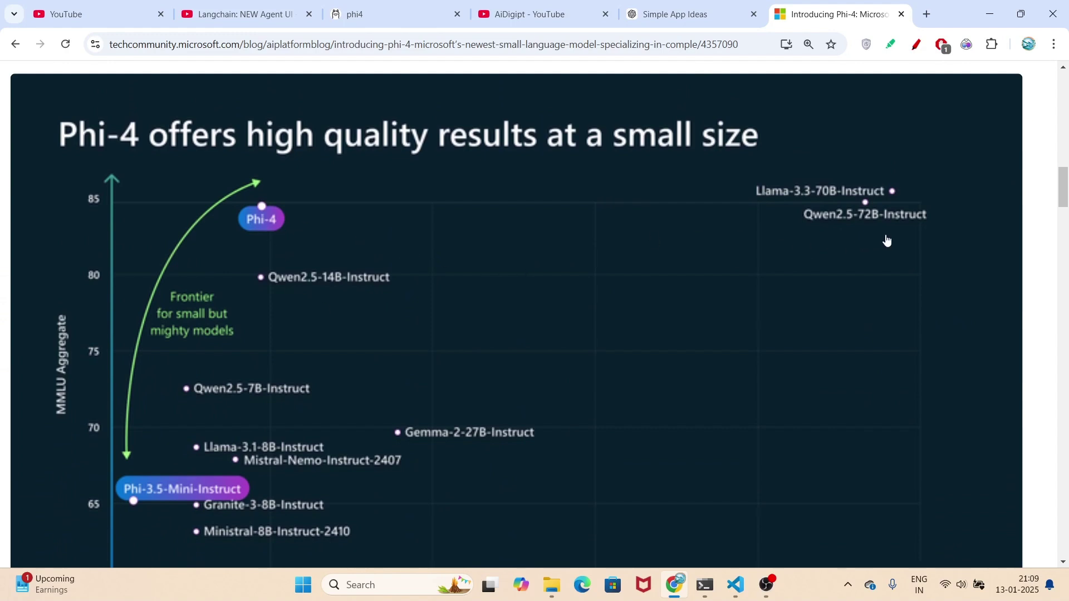
scroll(887, 241, "up", 5)
scroll(887, 241, "down", 4)
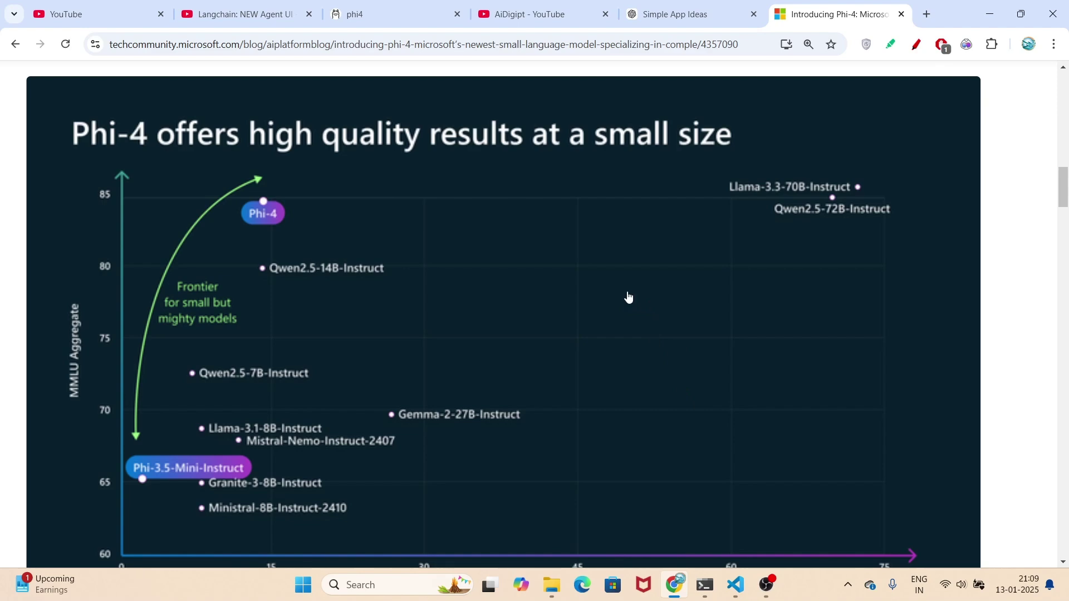
left_click(390, 9)
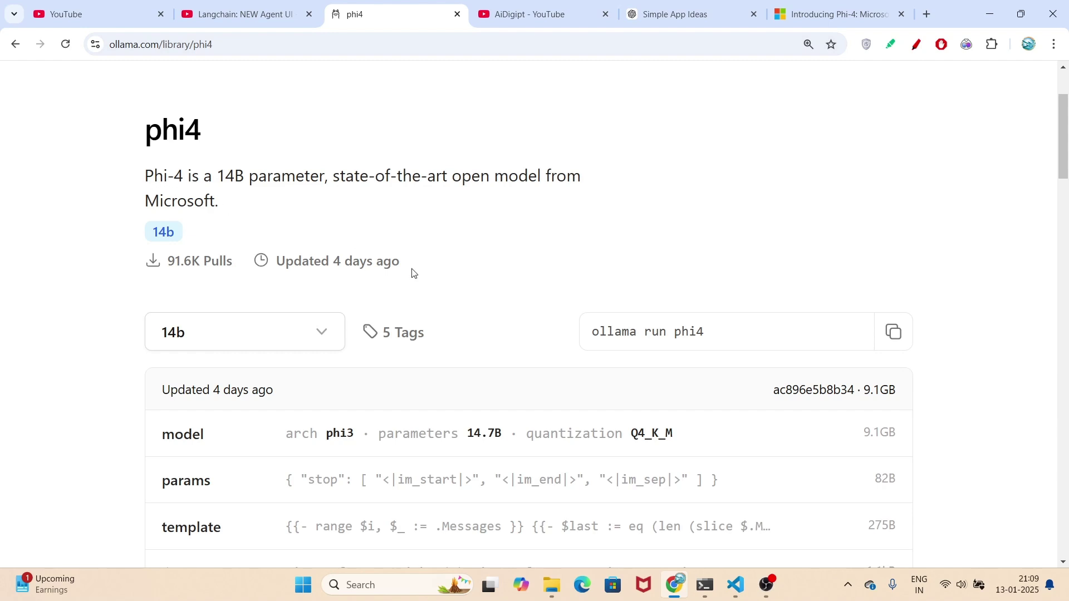
scroll(686, 335, "up", 5)
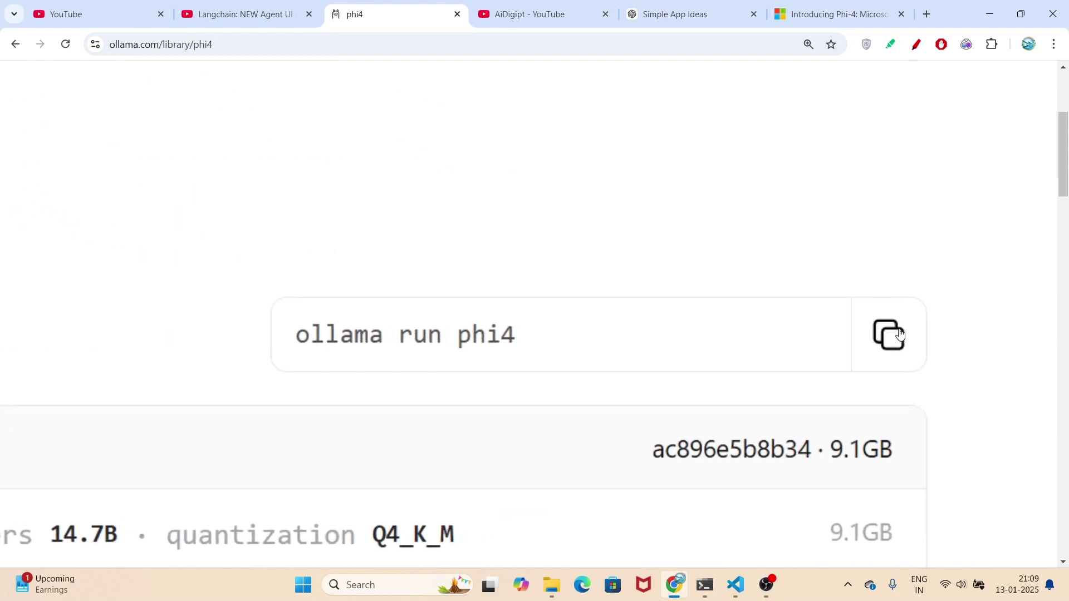
Copy 'ollama run phi4' and verify the terminal shows phi4 downloaded successfully.
left_click(889, 335)
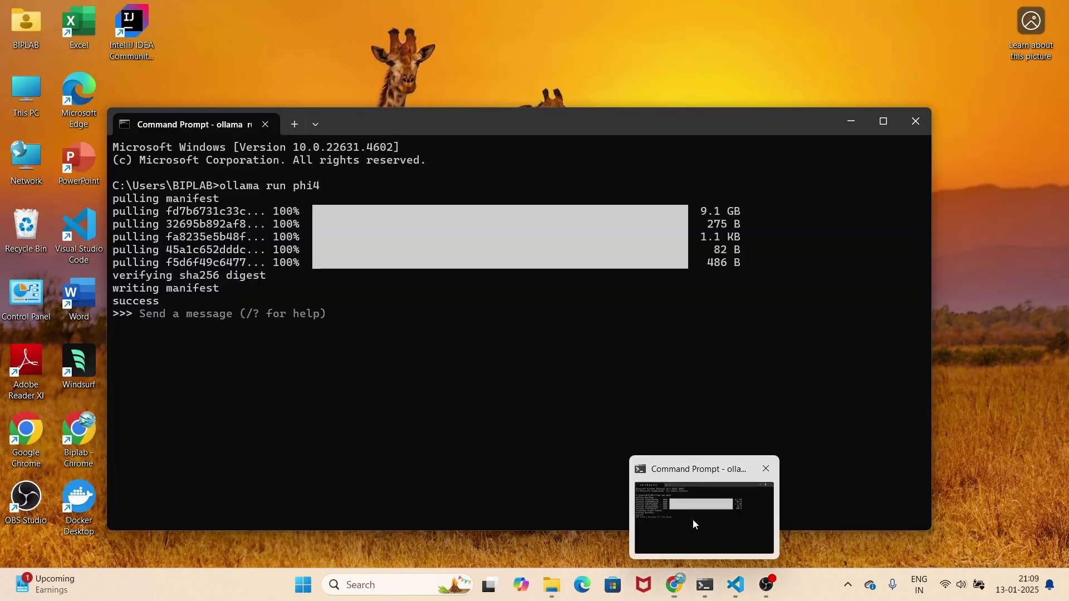
left_click(693, 520)
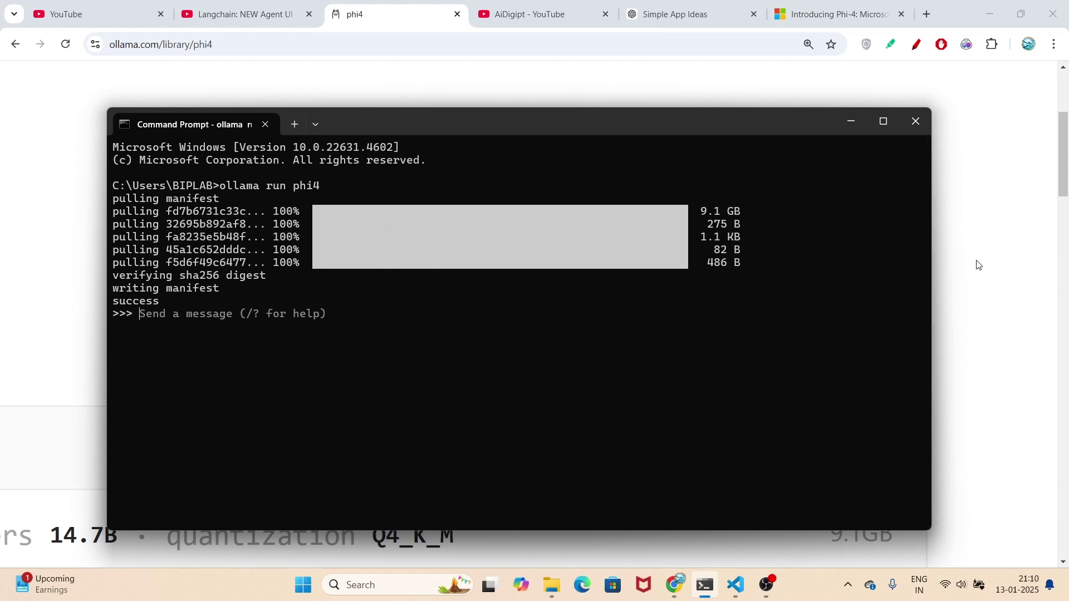
left_click_drag(167, 302, 117, 289)
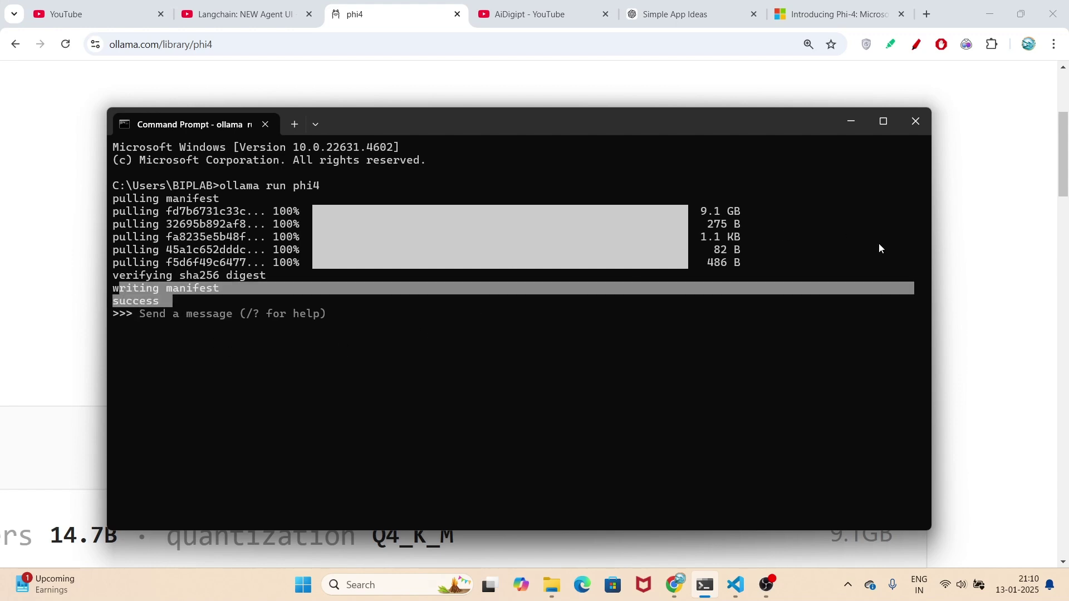
left_click(942, 267)
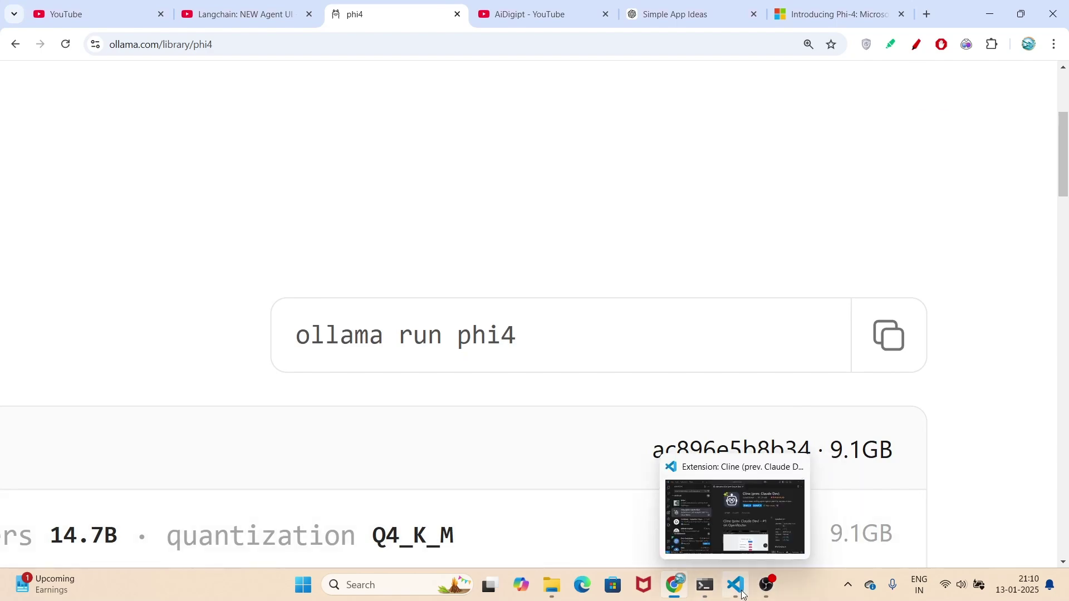
Show Cline's chat view, close its extension details page, and bring up Cline Settings.
left_click(735, 585)
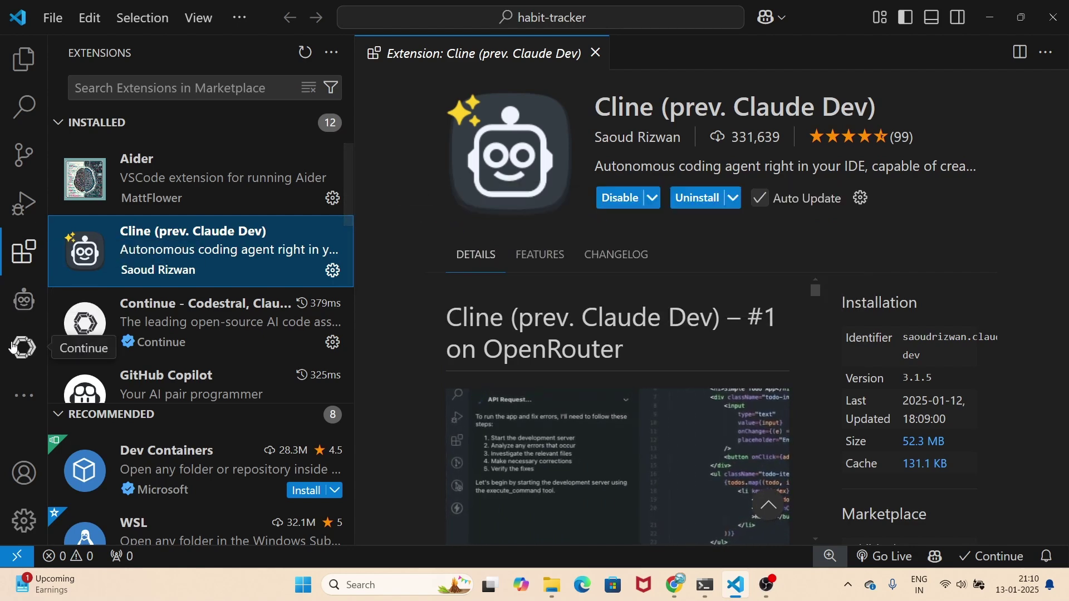
left_click(24, 297)
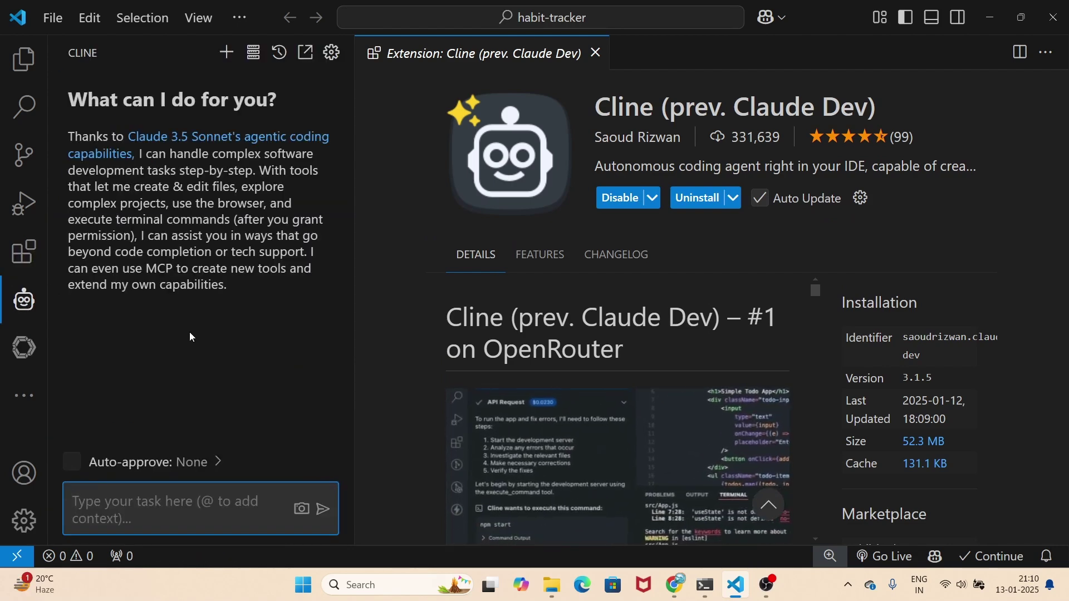
left_click(594, 52)
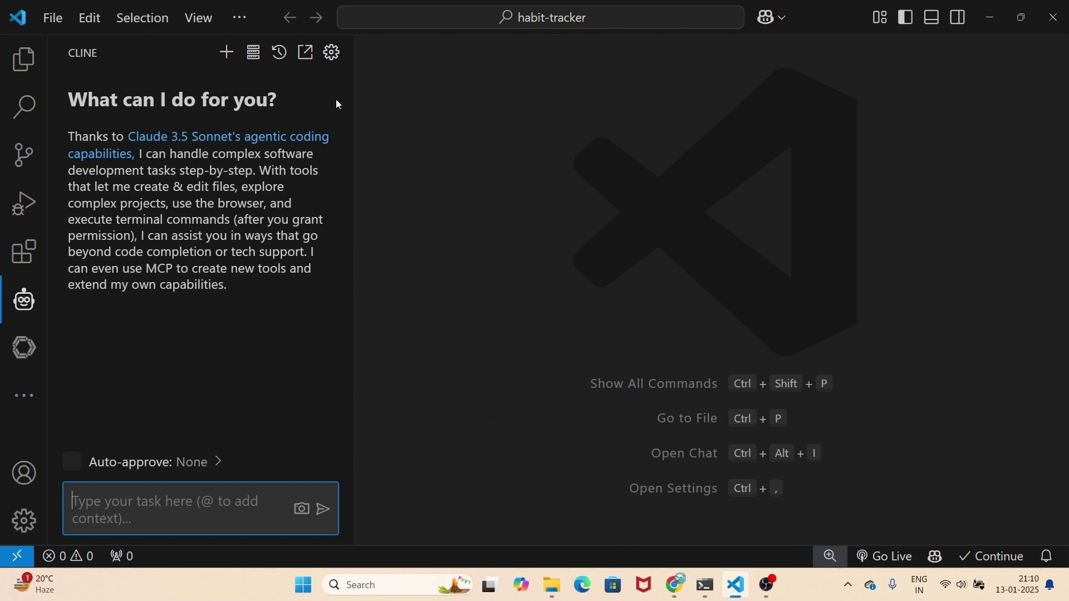
left_click(332, 53)
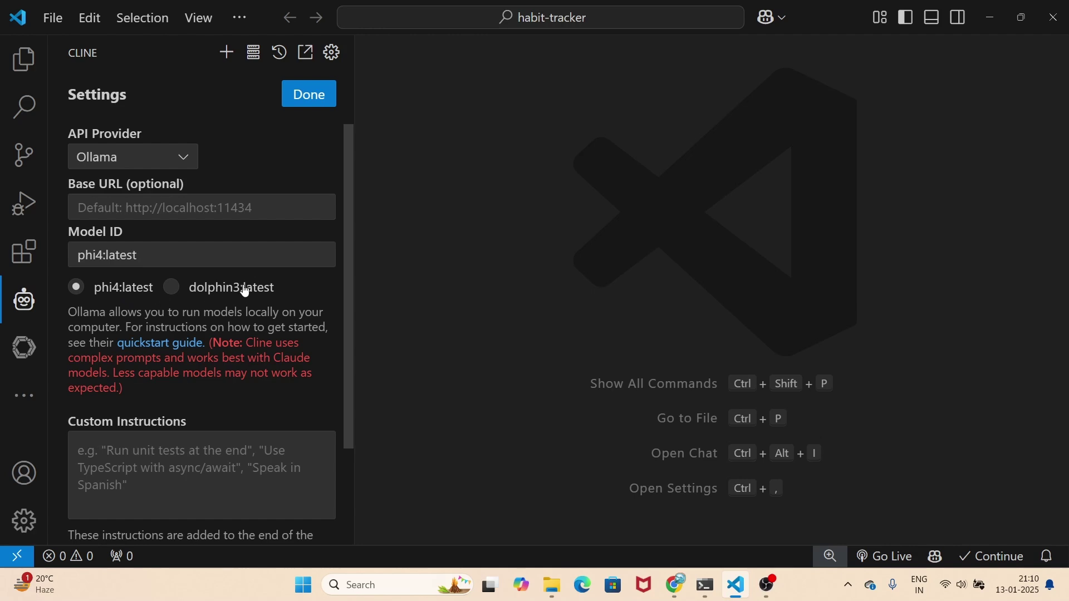
left_click(675, 573)
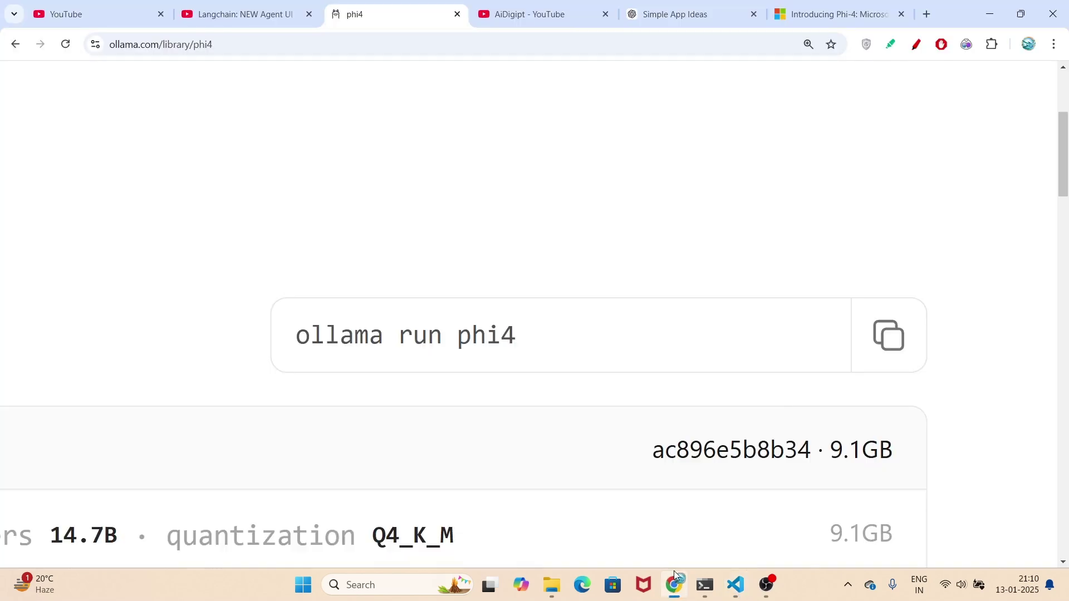
left_click(518, 12)
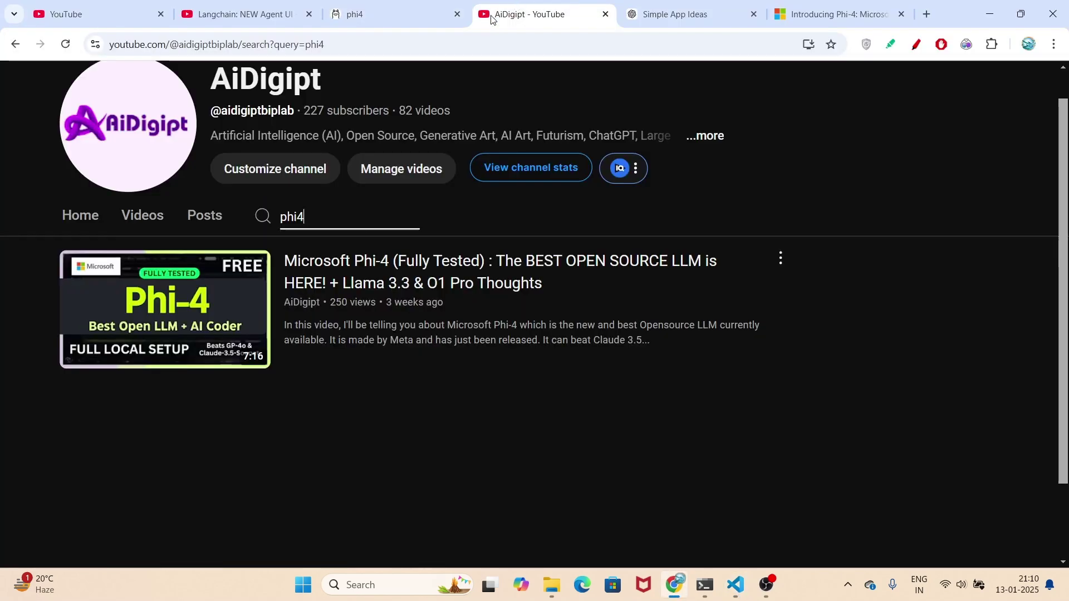
left_click(146, 215)
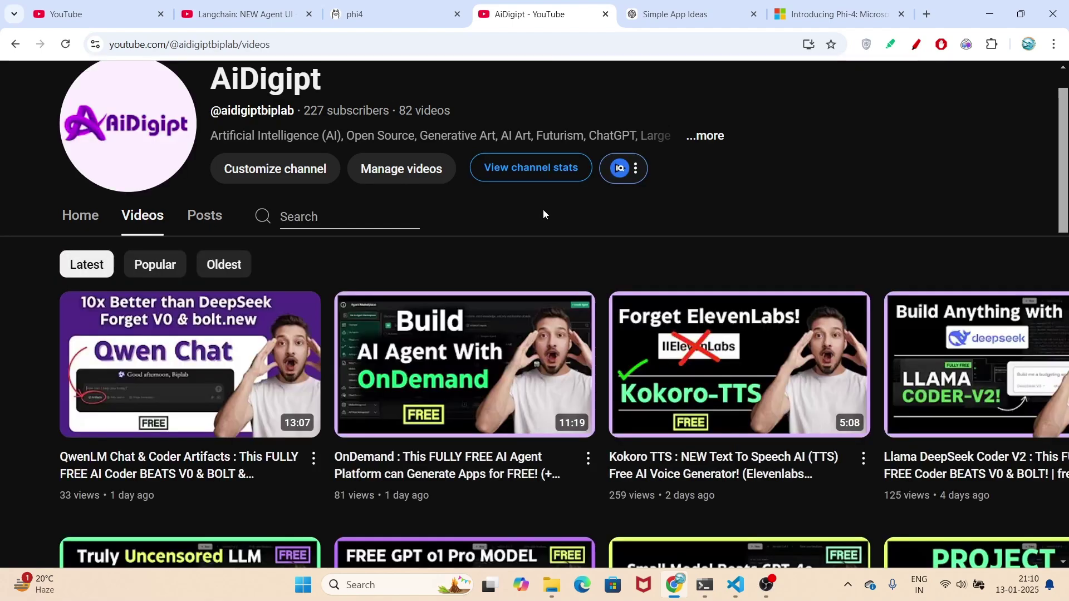
scroll(576, 228, "down", 3)
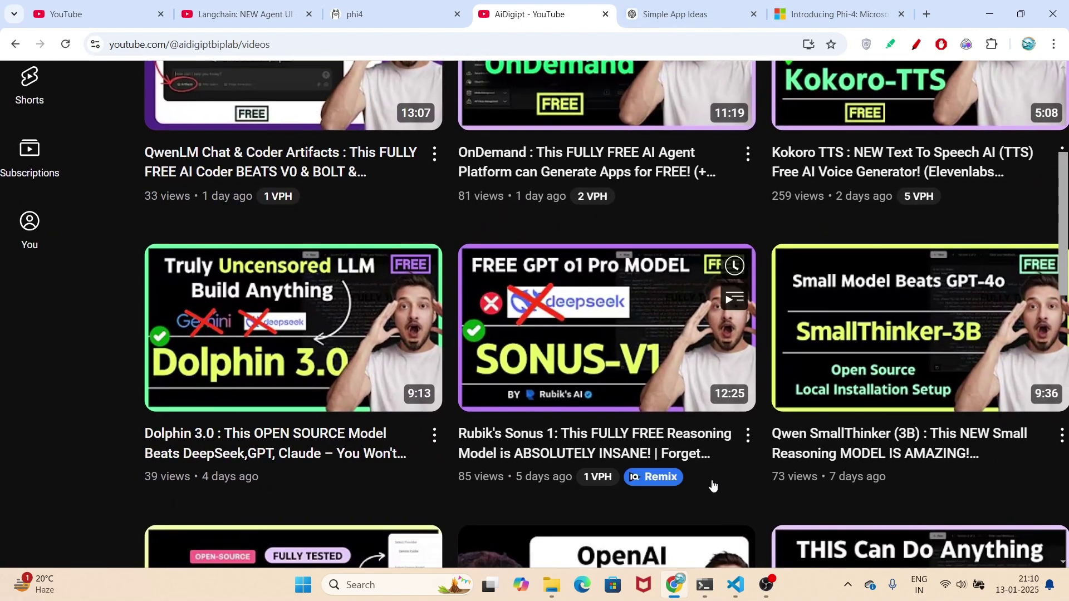
left_click(735, 585)
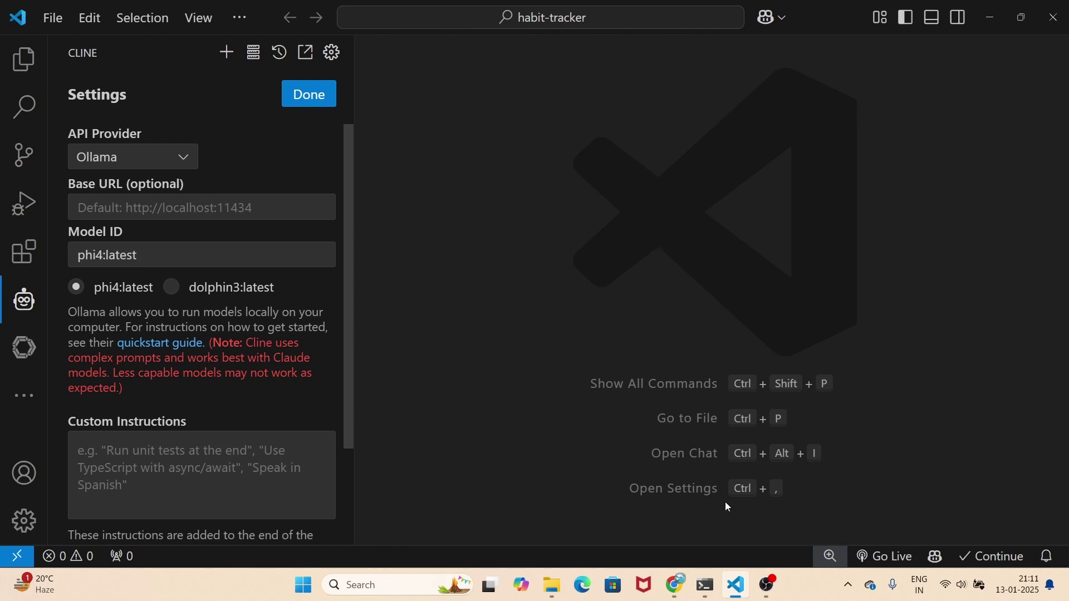
Check the phi4 terminal output, clear its highlight, and return to the editor.
left_click(704, 585)
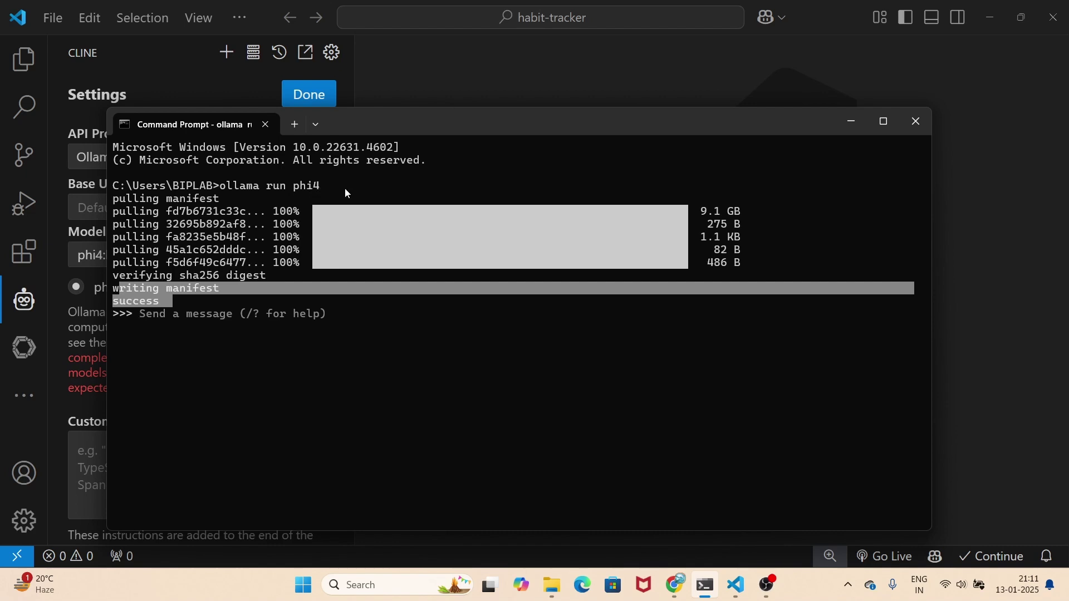
left_click(646, 332)
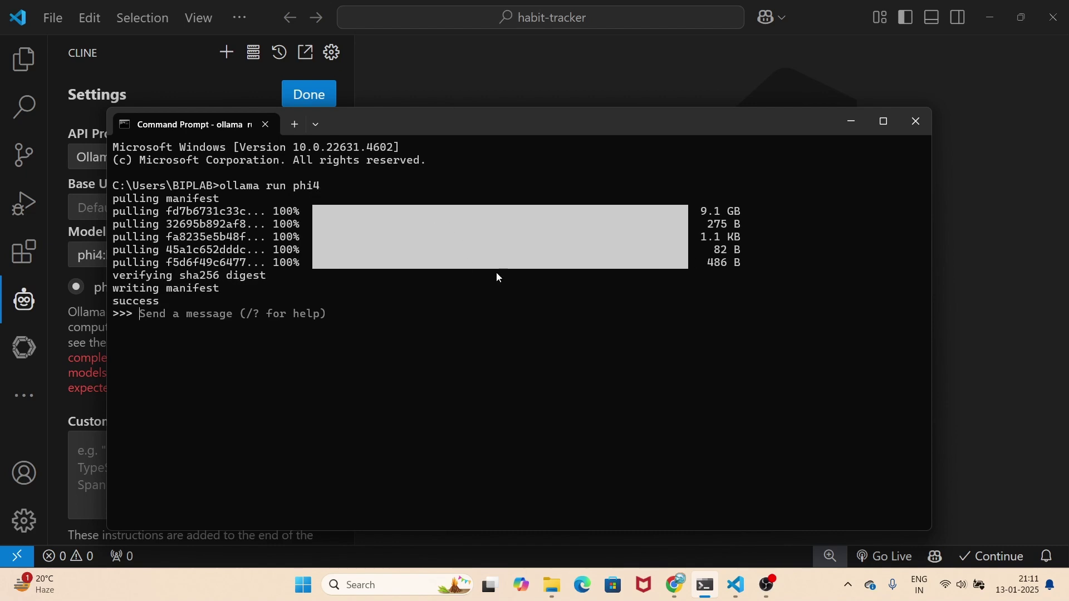
left_click(645, 93)
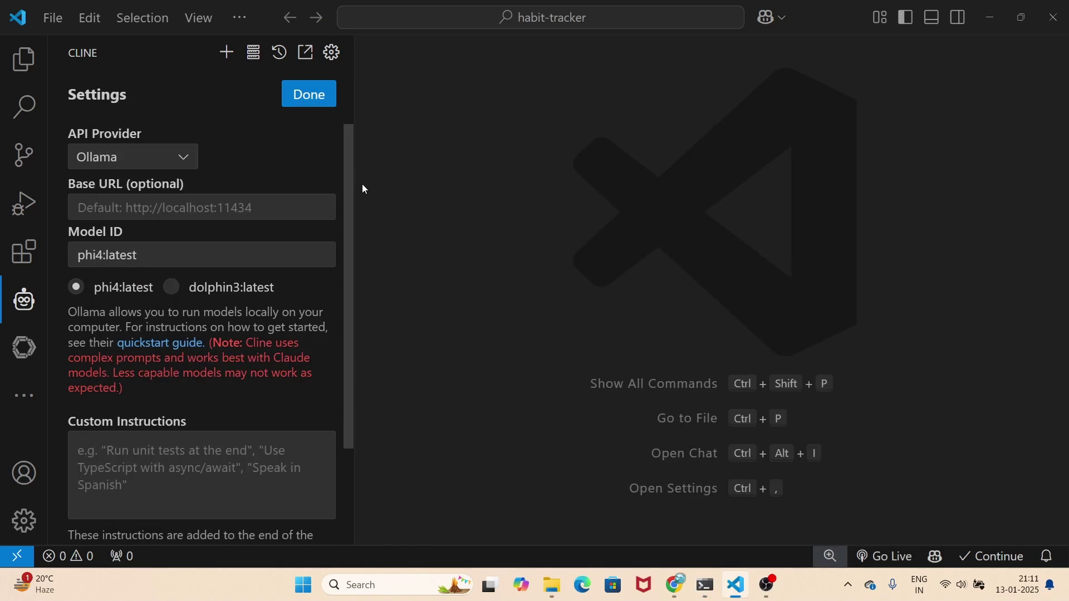
left_click(704, 585)
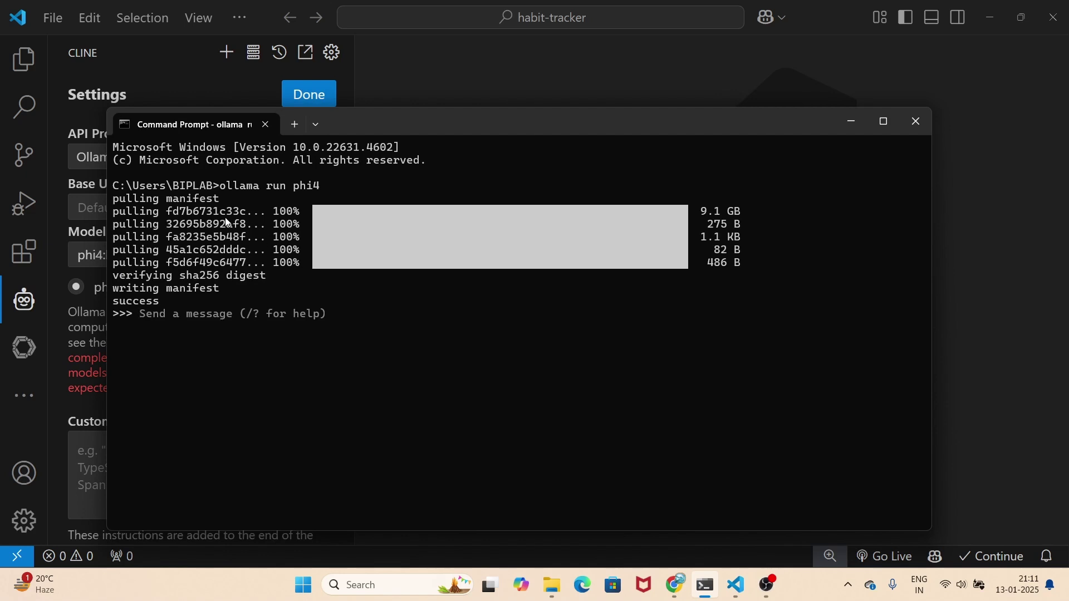
left_click(512, 73)
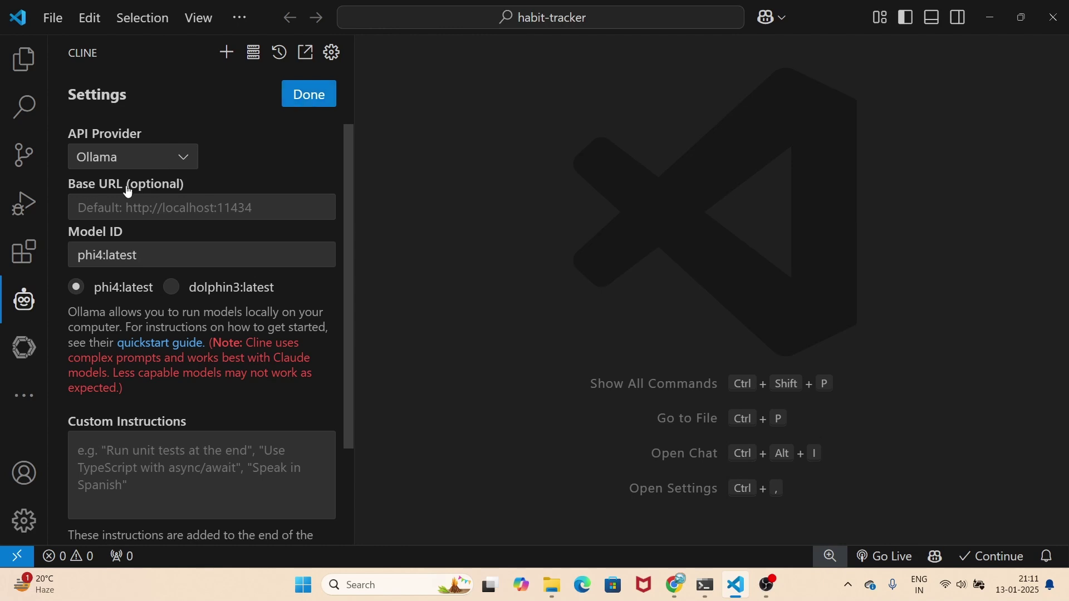
Keep Ollama as Cline's API provider and close settings with Done.
left_click(88, 205)
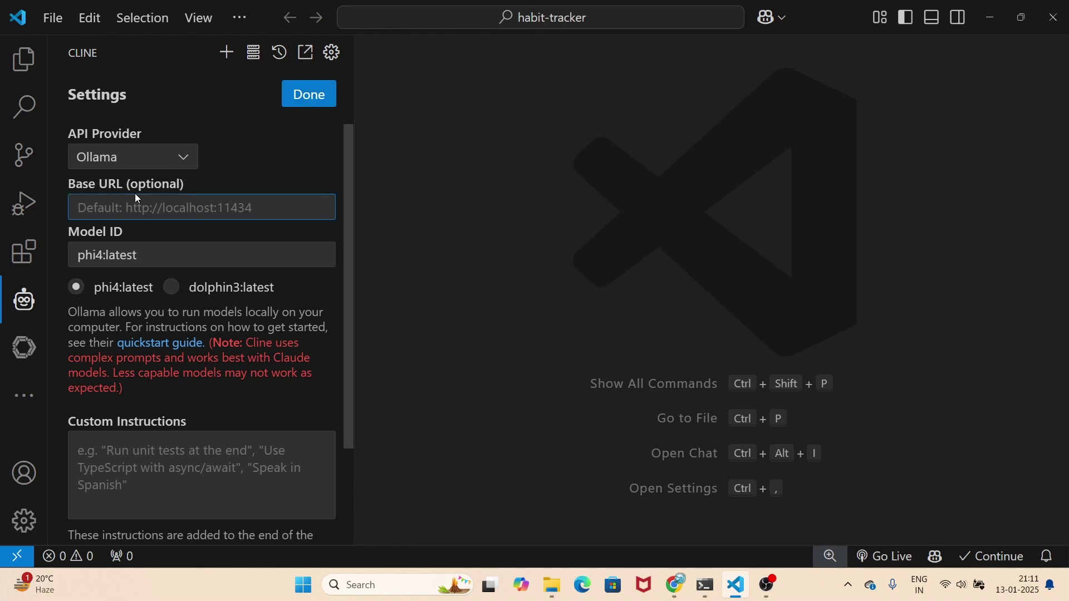
left_click(130, 159)
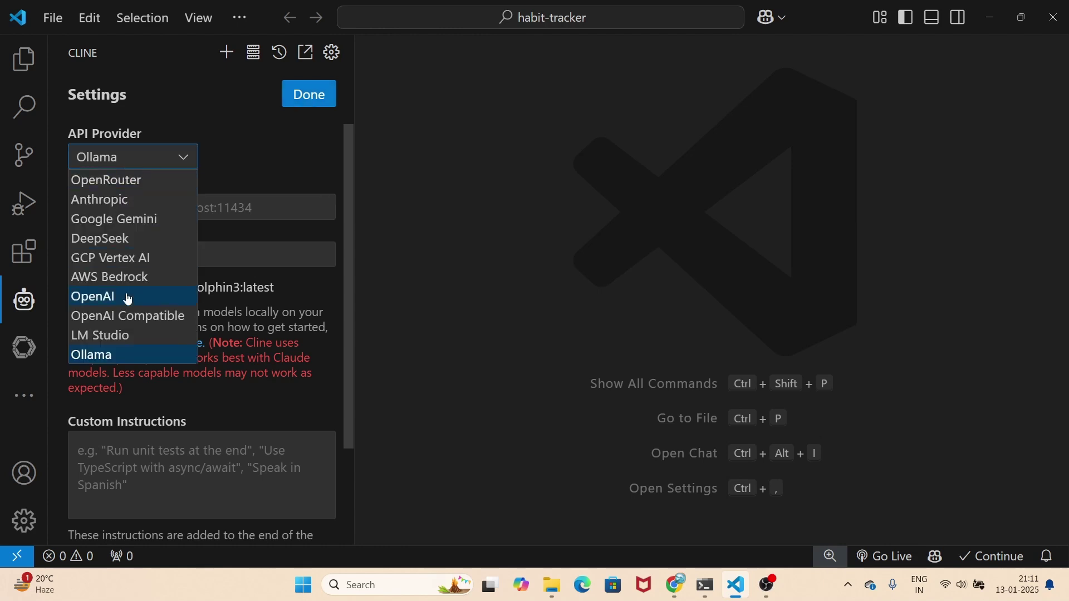
left_click(284, 136)
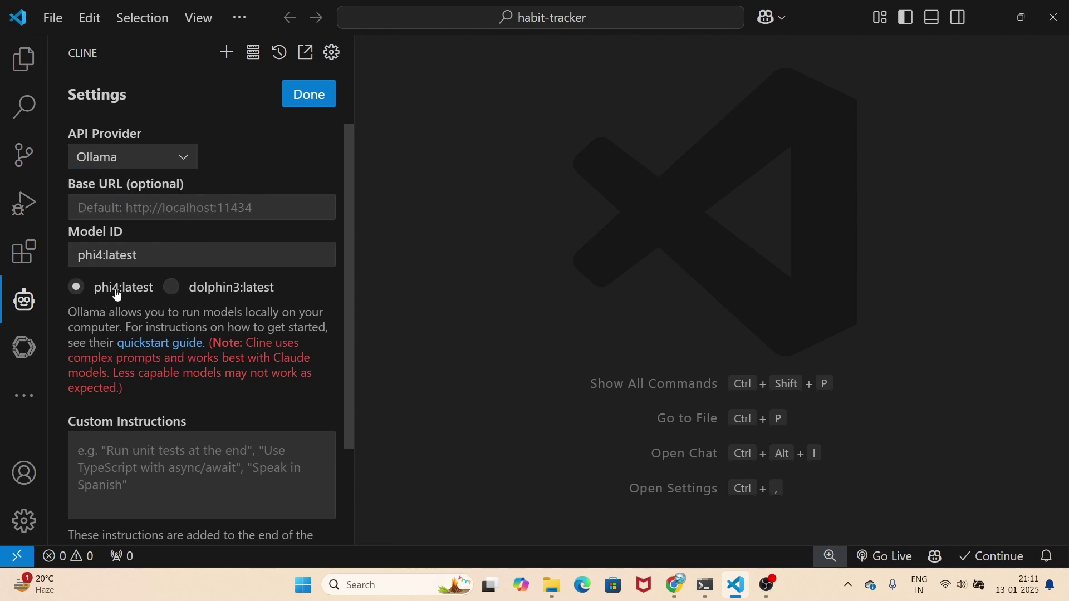
left_click(306, 95)
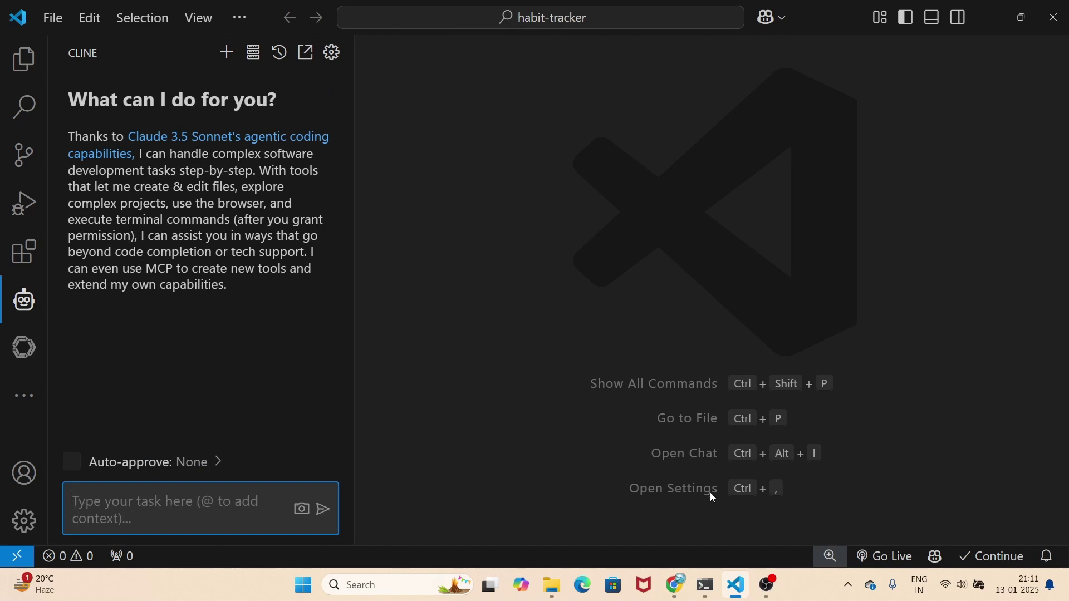
Highlight the Habit Tracker description and feature lines in the Simple App Ideas chat.
left_click(676, 586)
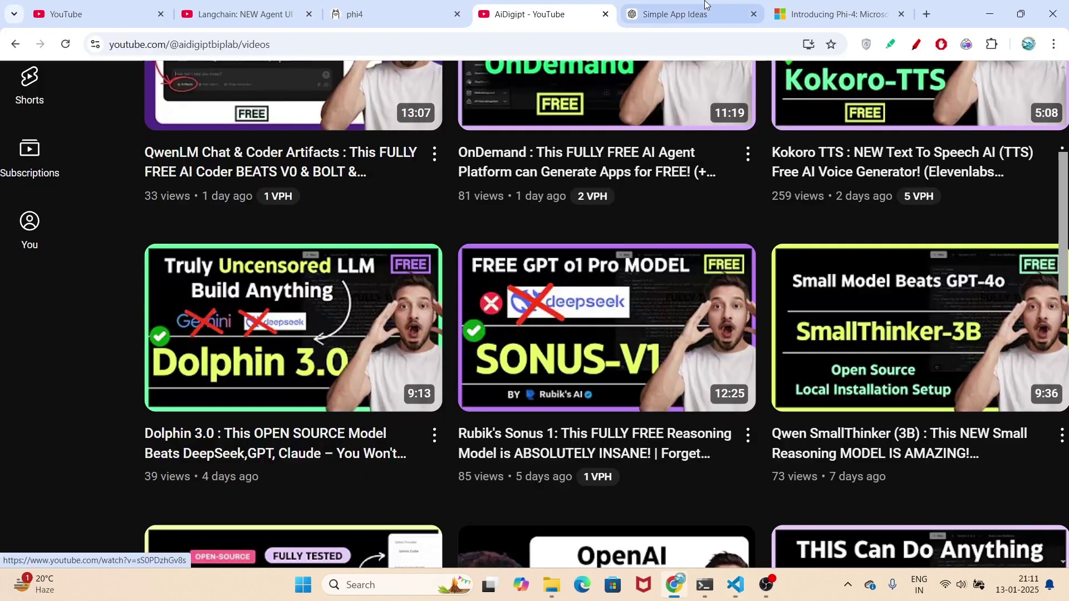
left_click(685, 7)
scroll(475, 355, "down", 1)
scroll(469, 360, "up", 1)
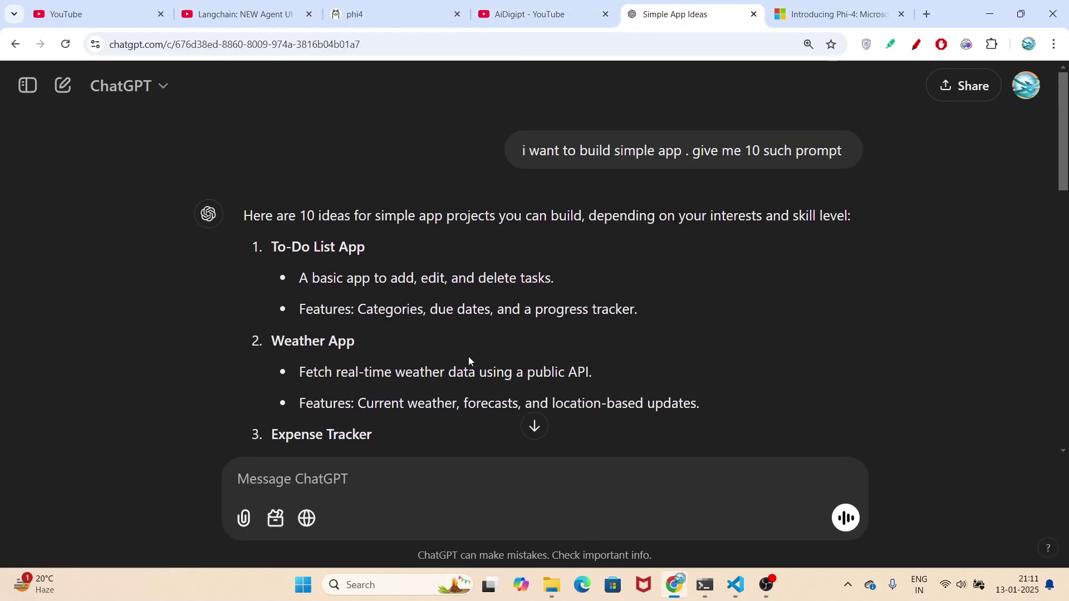
scroll(399, 333, "down", 1)
scroll(400, 333, "down", 2)
scroll(348, 257, "down", 2)
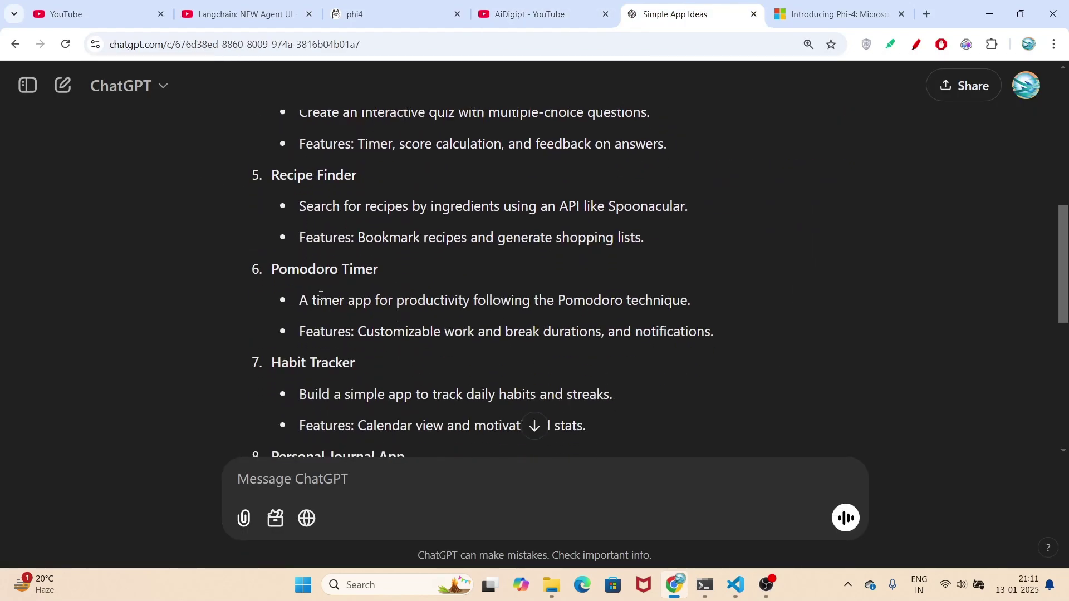
scroll(321, 296, "down", 2)
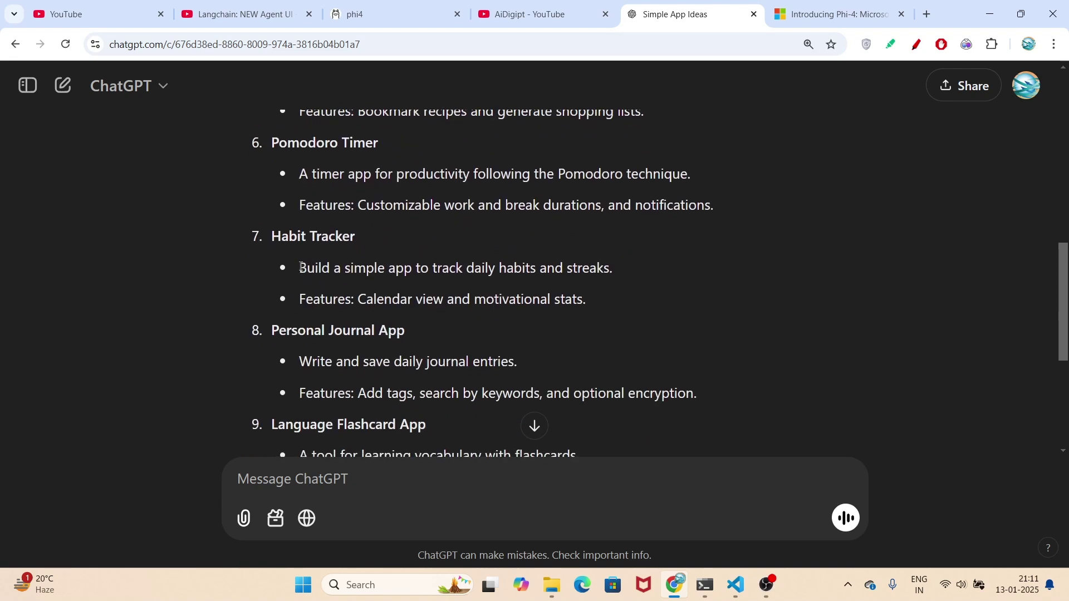
left_click_drag(298, 268, 589, 276)
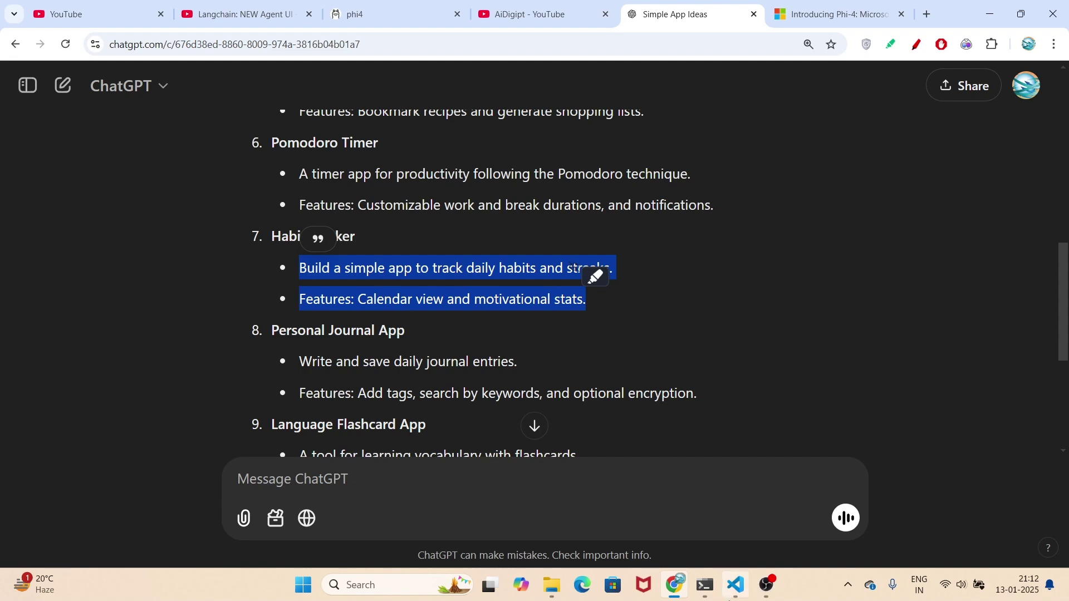
Paste the Habit Tracker app description into Cline's task box and submit it.
left_click(735, 585)
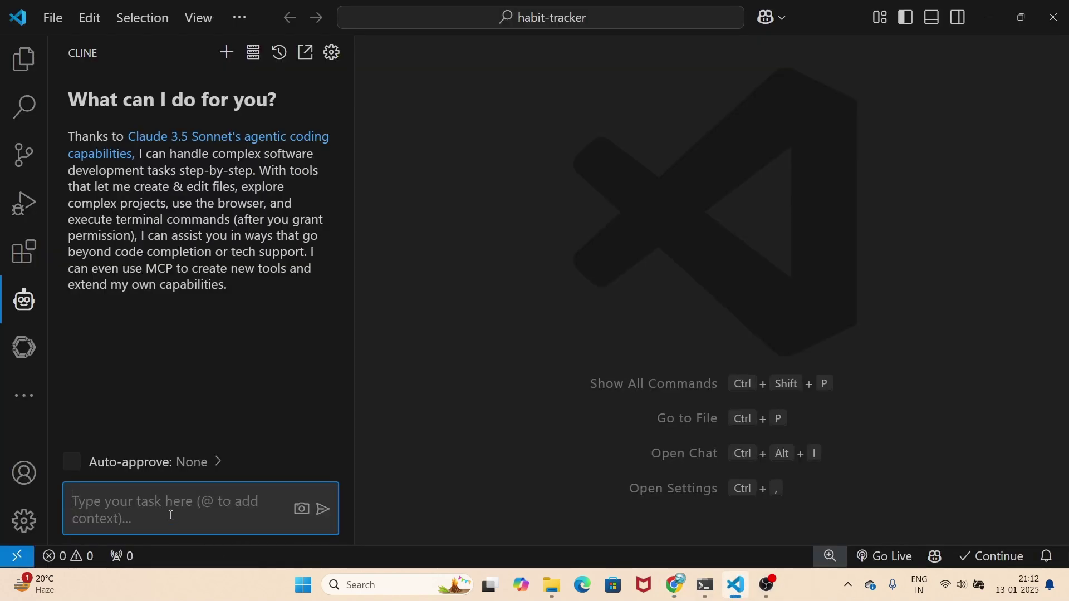
type("Build a simple app to track daily habits and streaks. Features: Calendar view and motivational stats.")
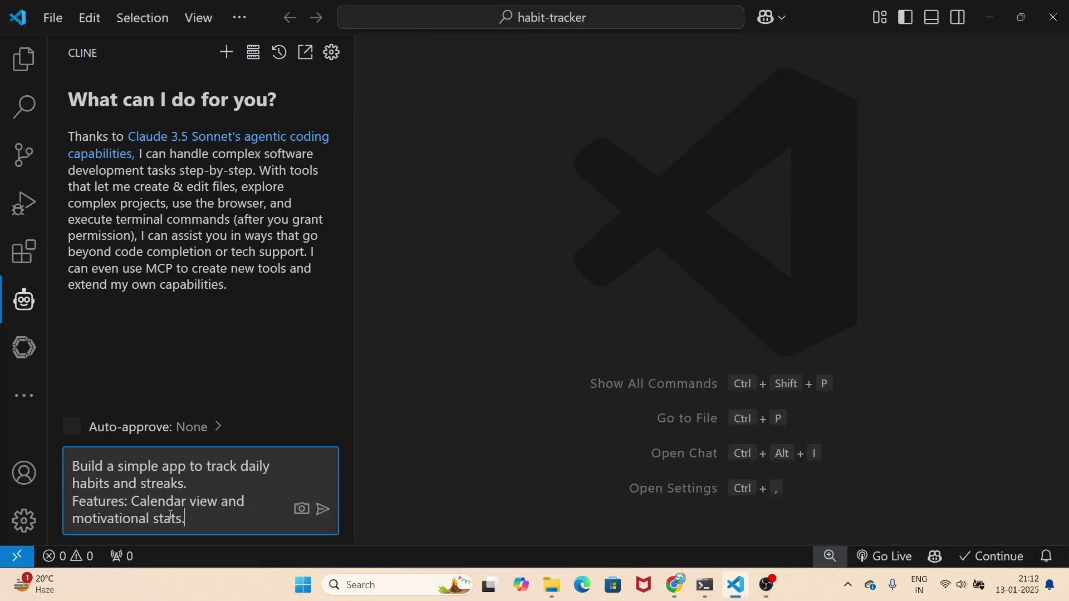
key("Return")
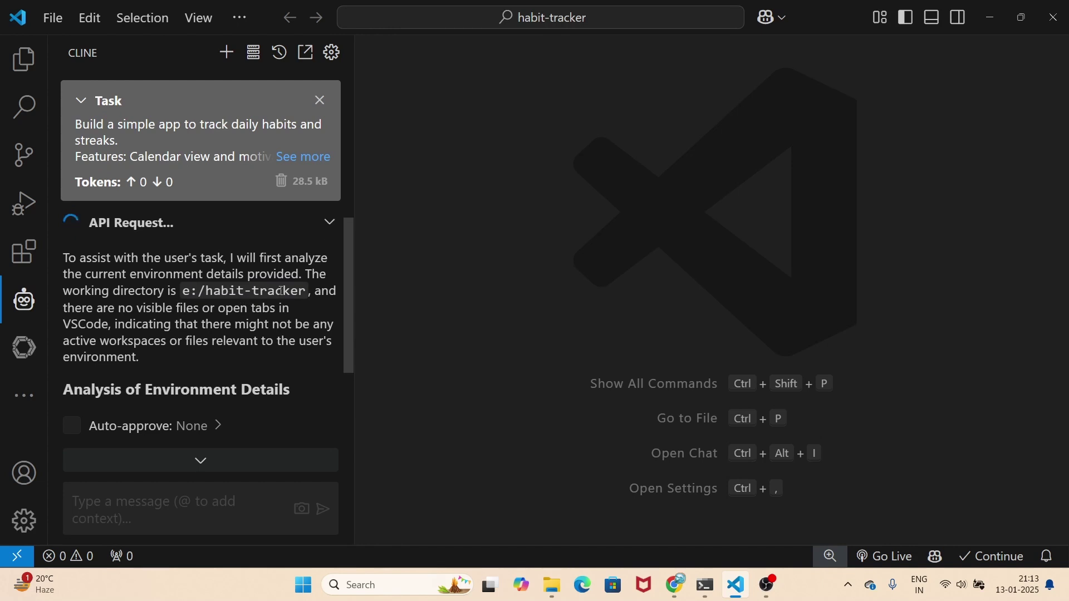
Browse This PC to Local Disk (E:) and view the empty habit-tracker folder.
left_click(551, 585)
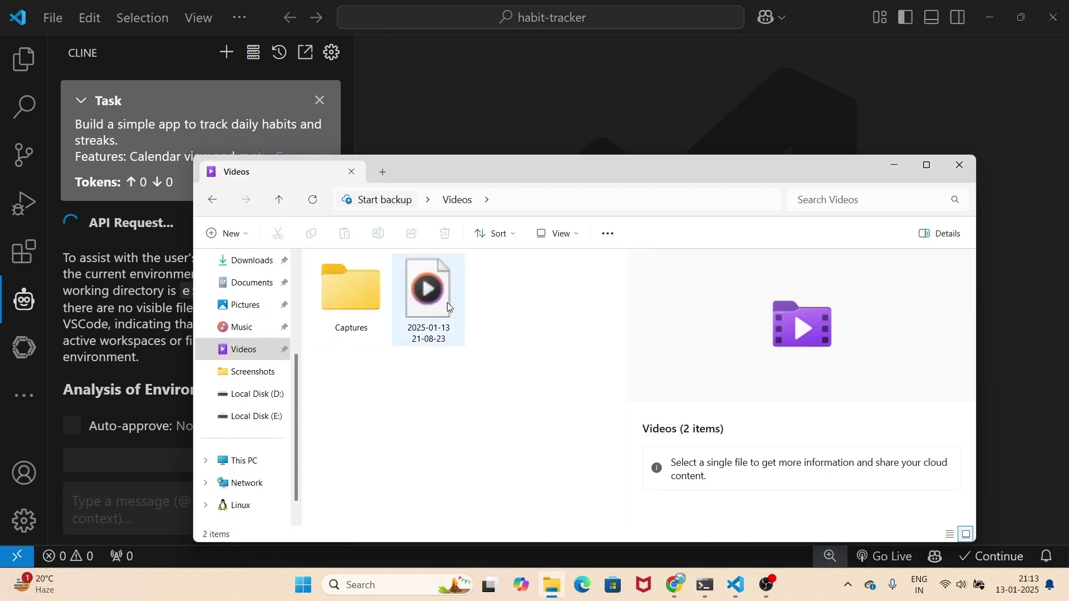
scroll(253, 405, "down", 1)
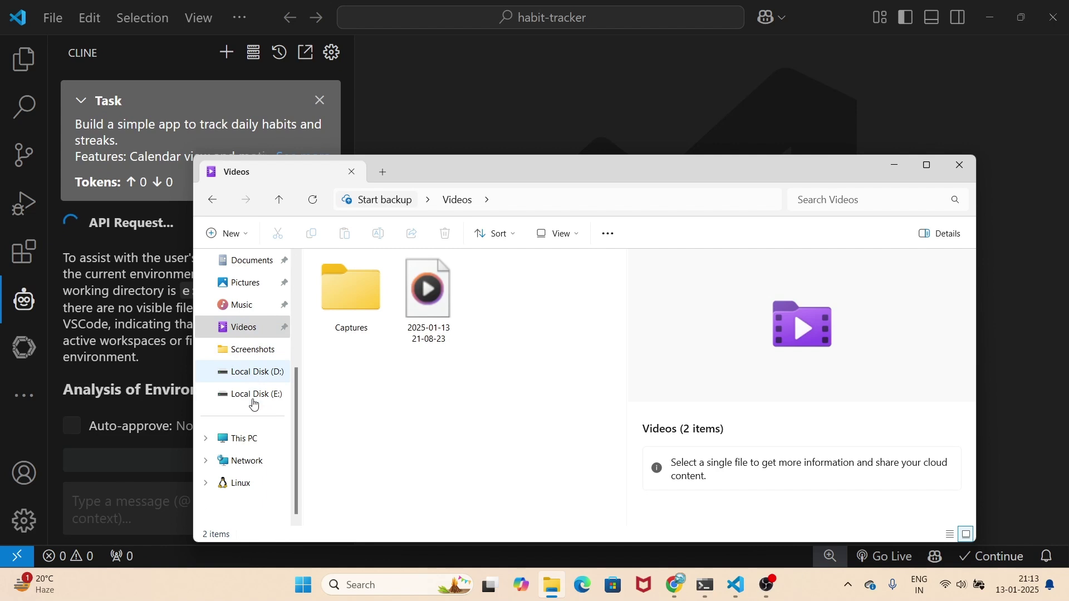
left_click(243, 440)
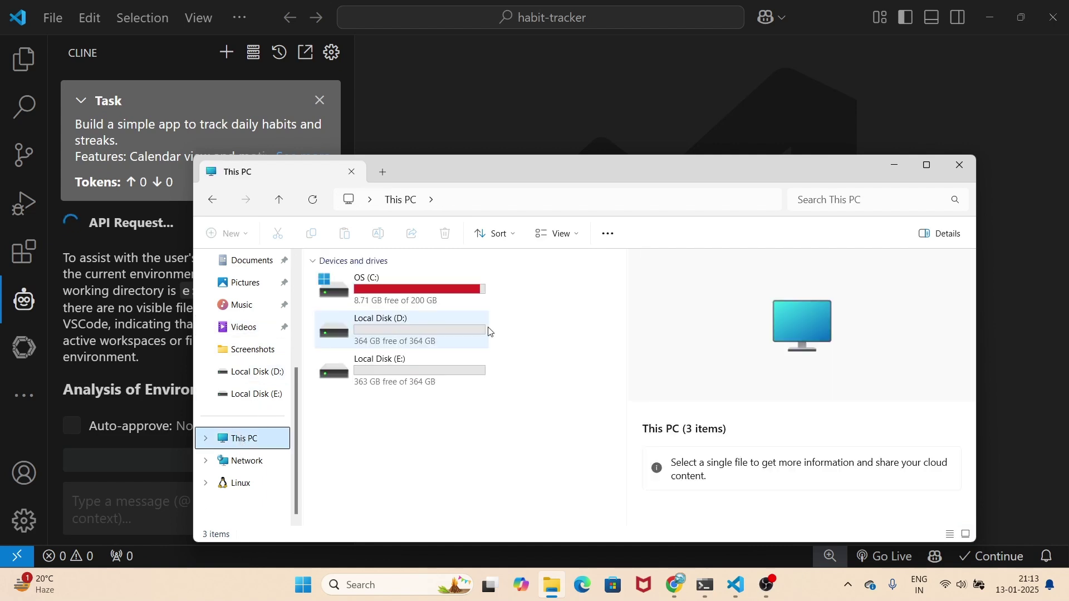
double_click(385, 380)
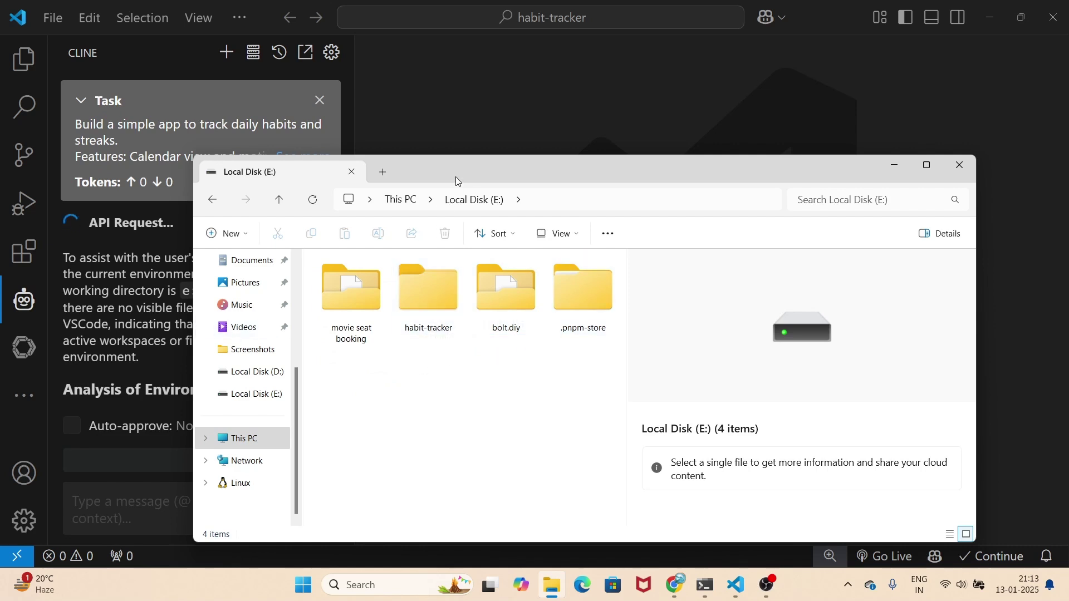
left_click(448, 122)
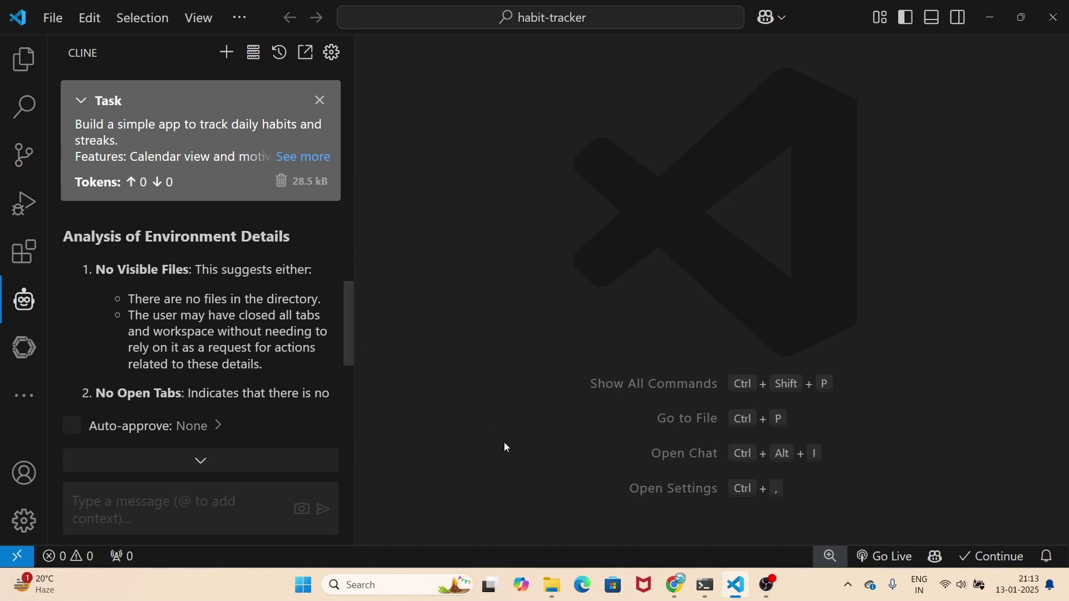
left_click(552, 584)
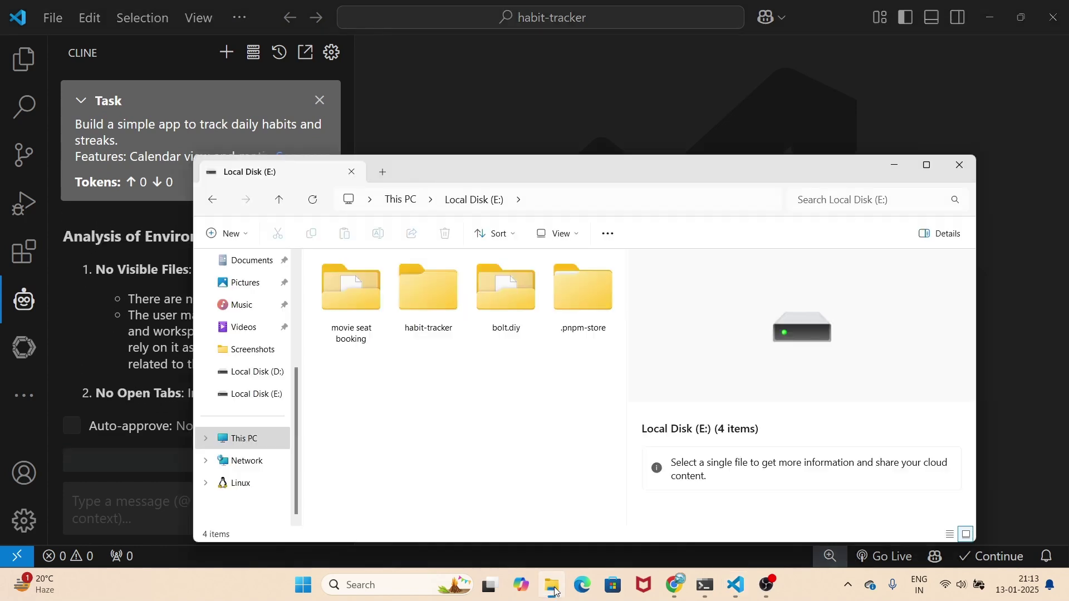
double_click(432, 300)
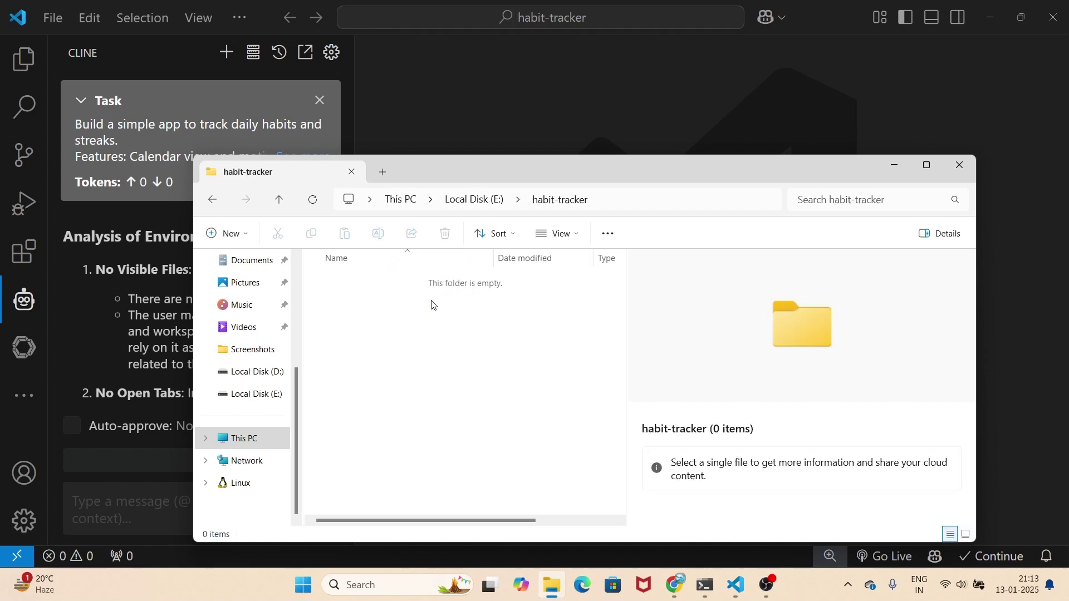
left_click(468, 112)
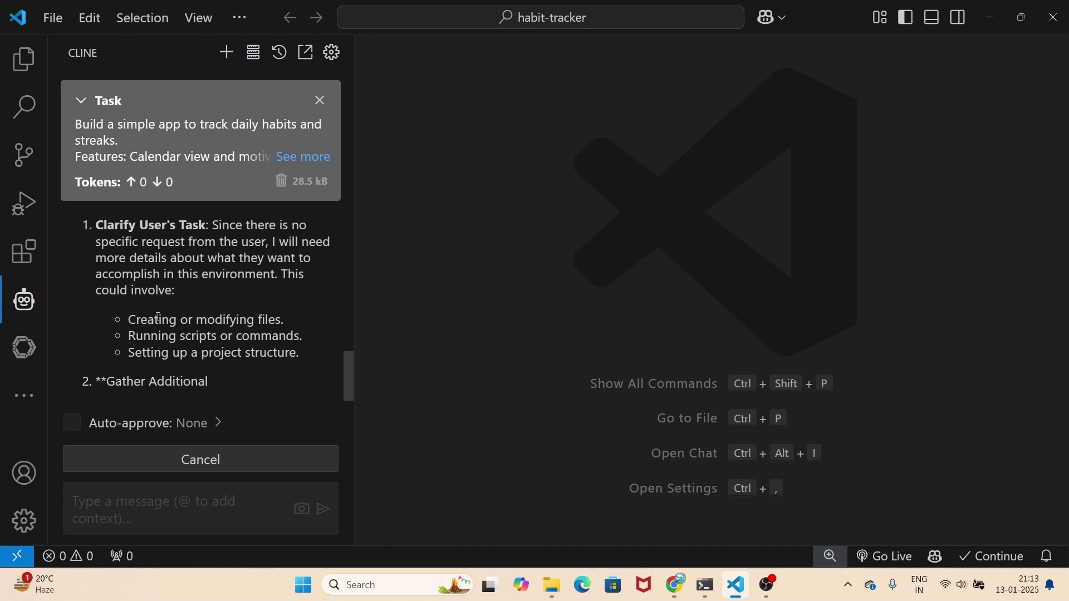
scroll(127, 339, "up", 2)
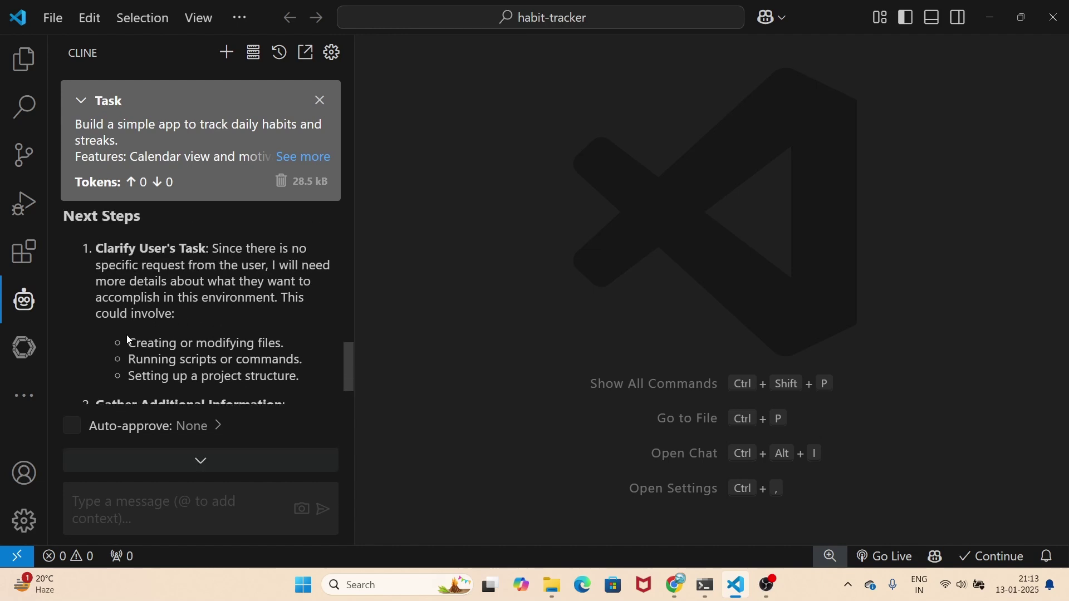
left_click_drag(129, 343, 235, 346)
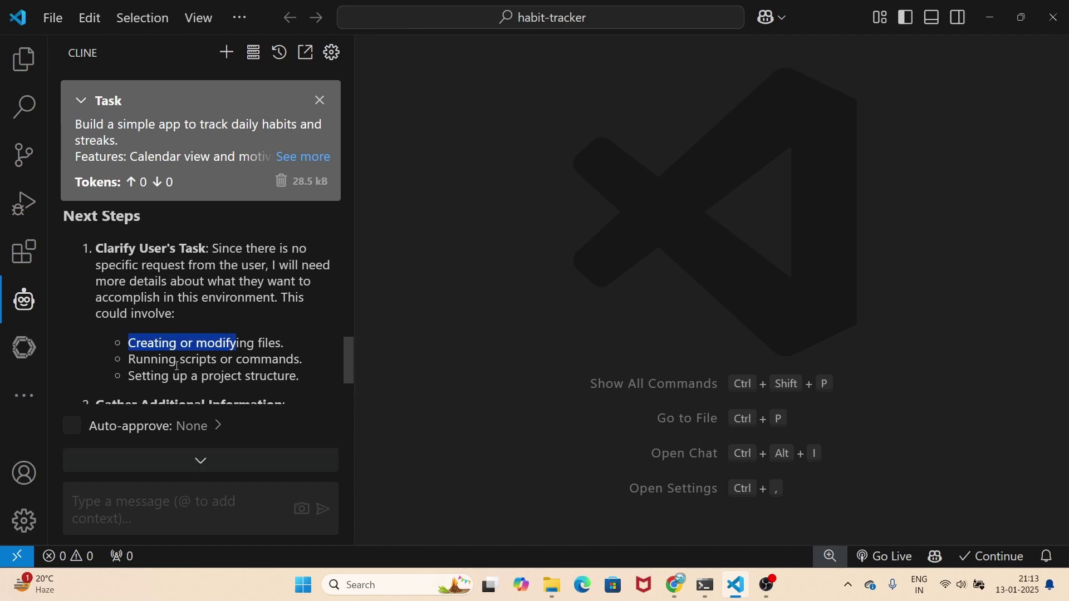
left_click_drag(146, 375, 198, 376)
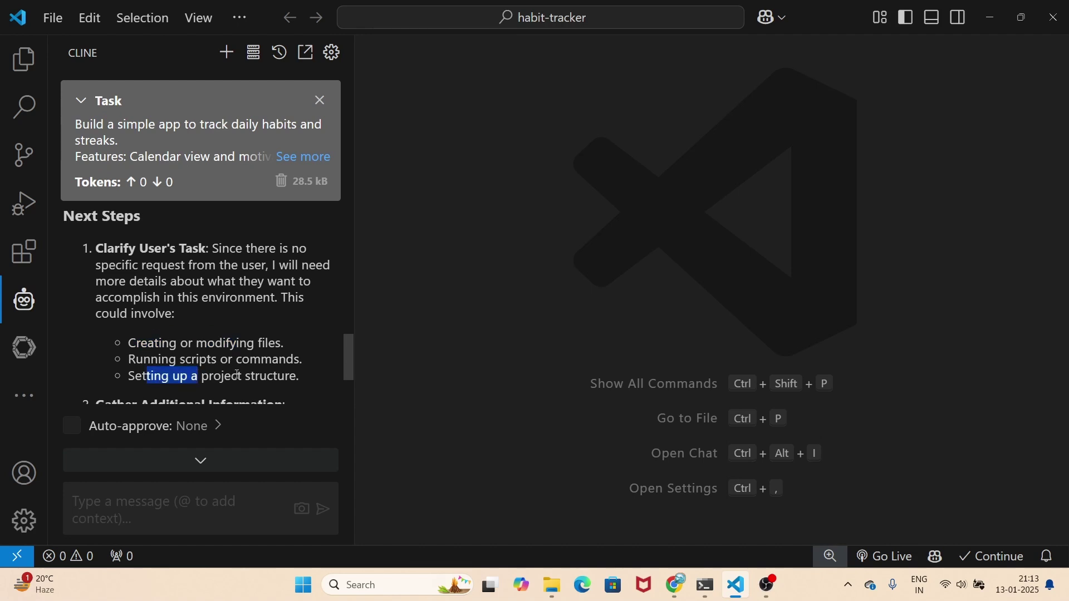
scroll(237, 375, "down", 3)
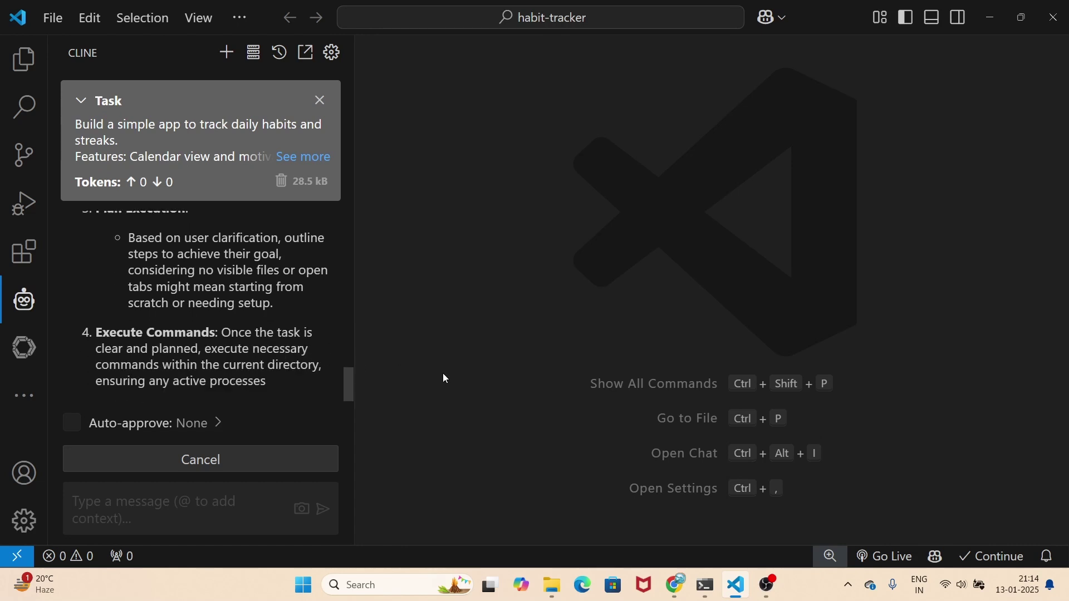
Show the AiDigipt YouTube channel's Videos page in Chrome.
left_click(679, 589)
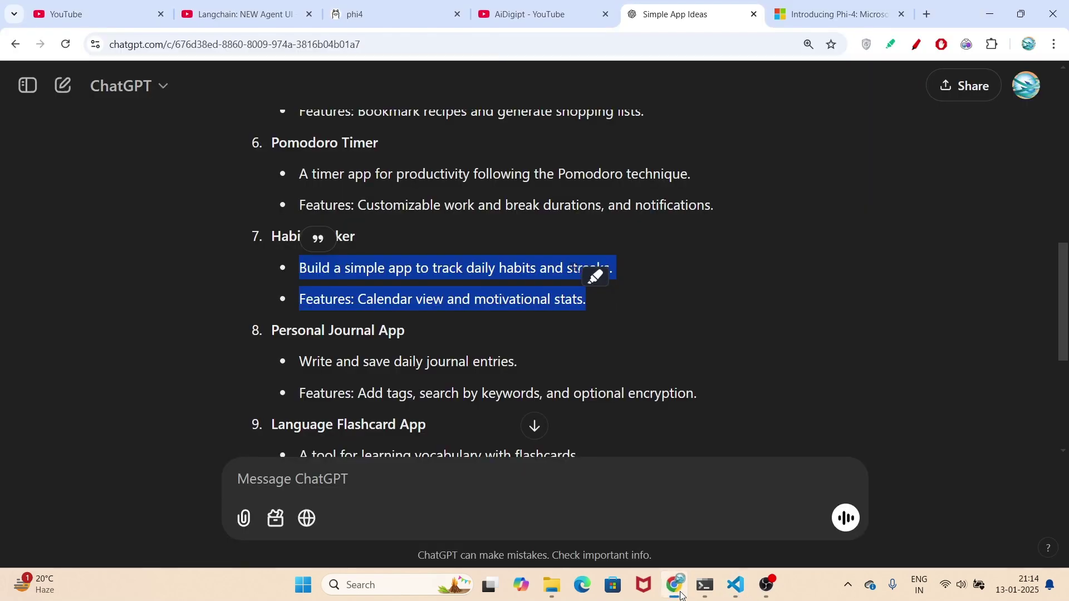
left_click(508, 6)
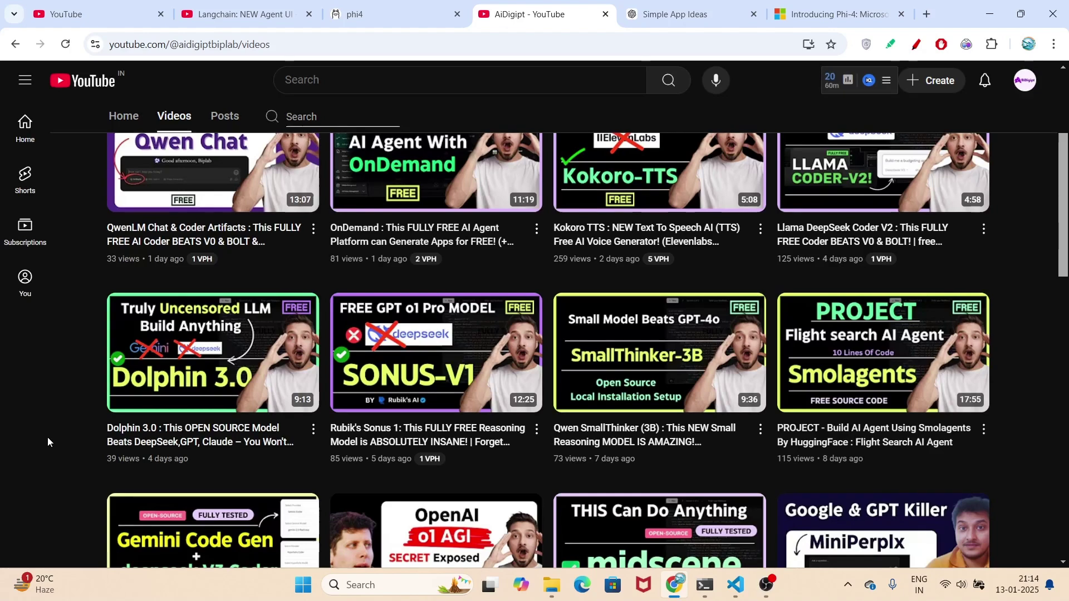
scroll(42, 437, "up", 2)
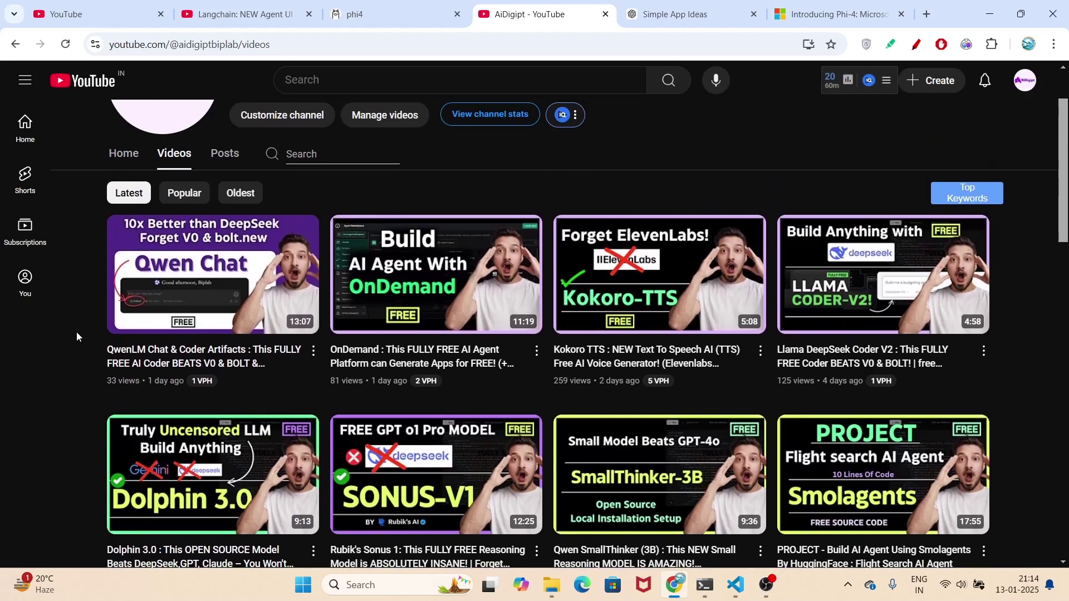
scroll(76, 336, "up", 2)
scroll(76, 336, "up", 2)
scroll(76, 337, "up", 2)
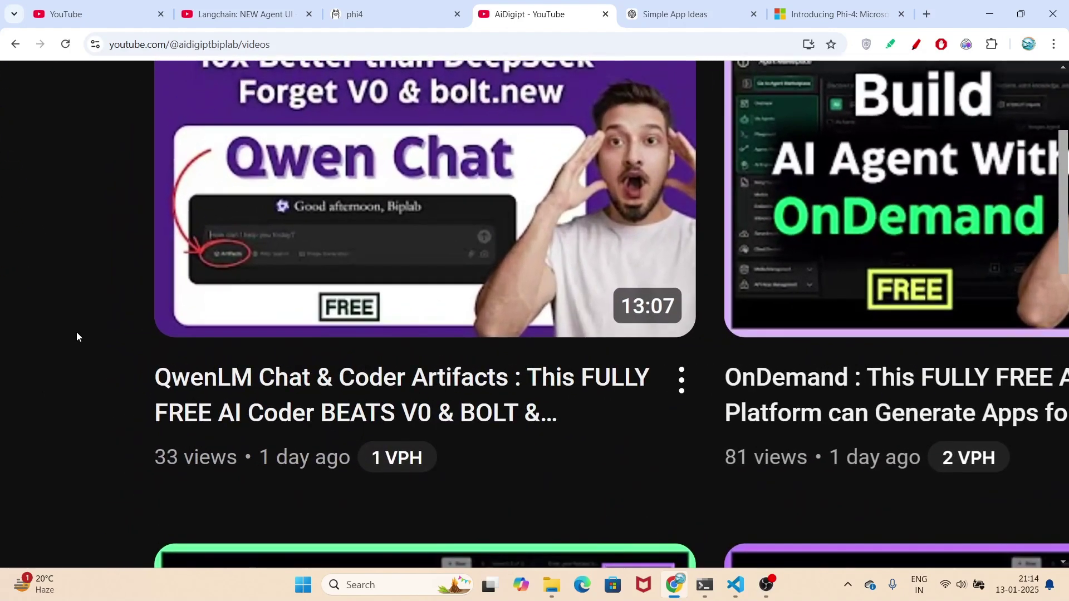
scroll(76, 337, "up", 1)
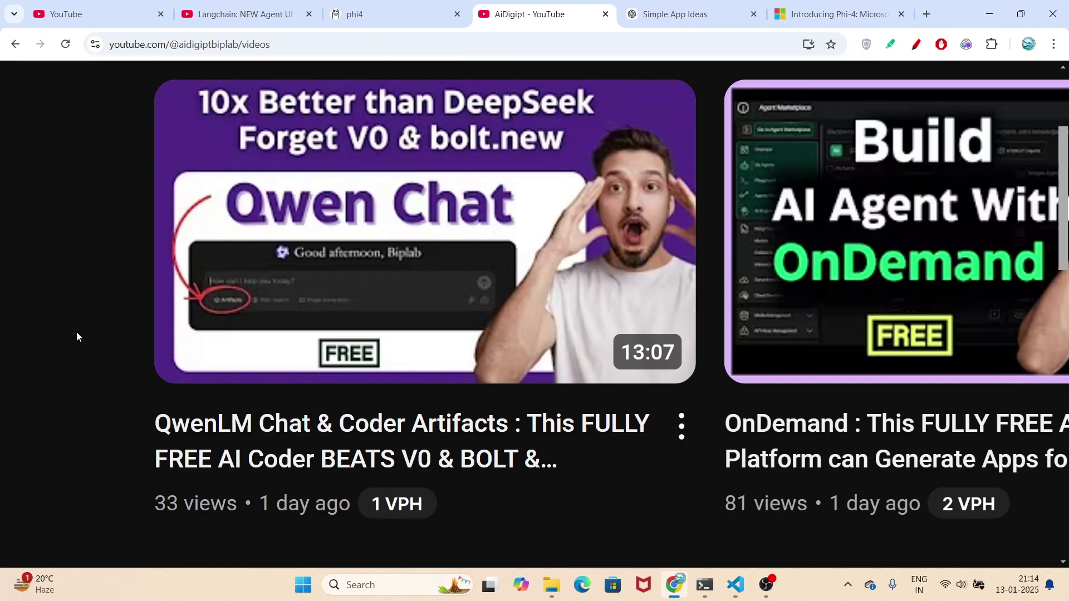
scroll(76, 332, "down", 2)
scroll(76, 332, "down", 2)
scroll(76, 331, "down", 1)
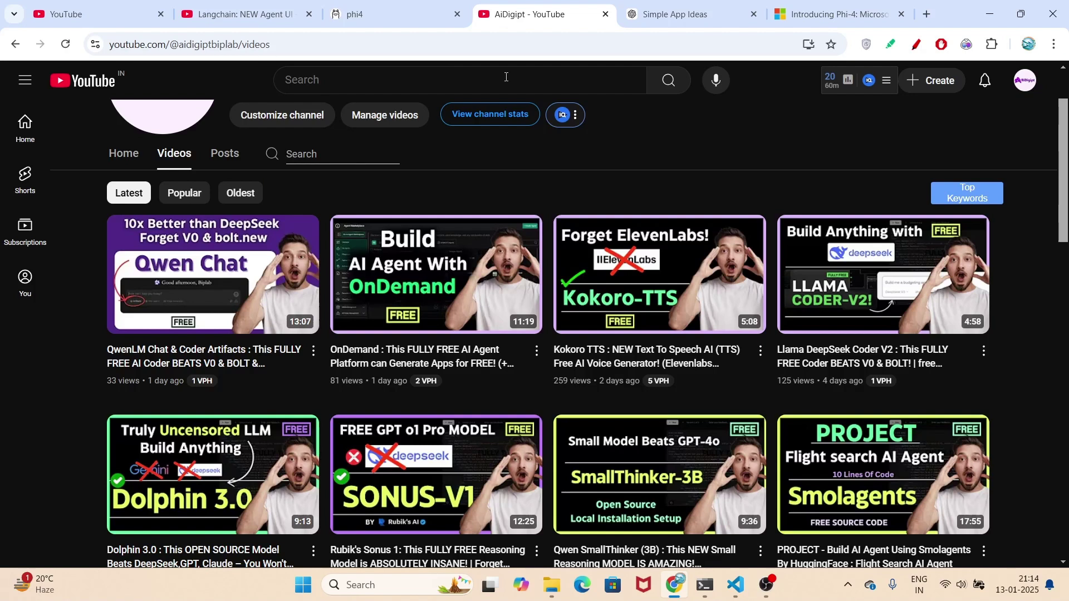
scroll(467, 165, "up", 1)
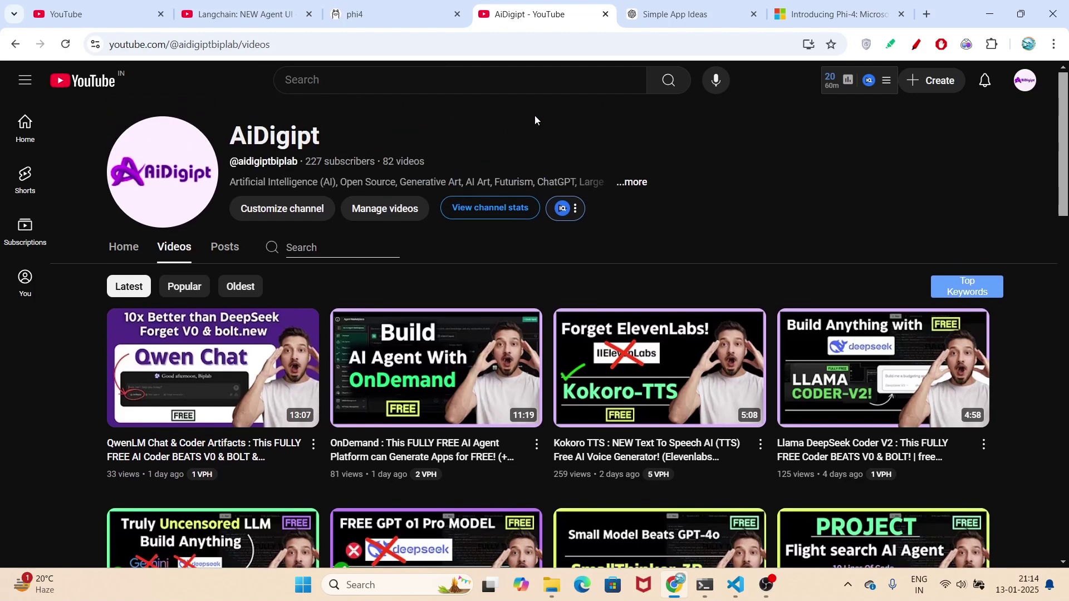